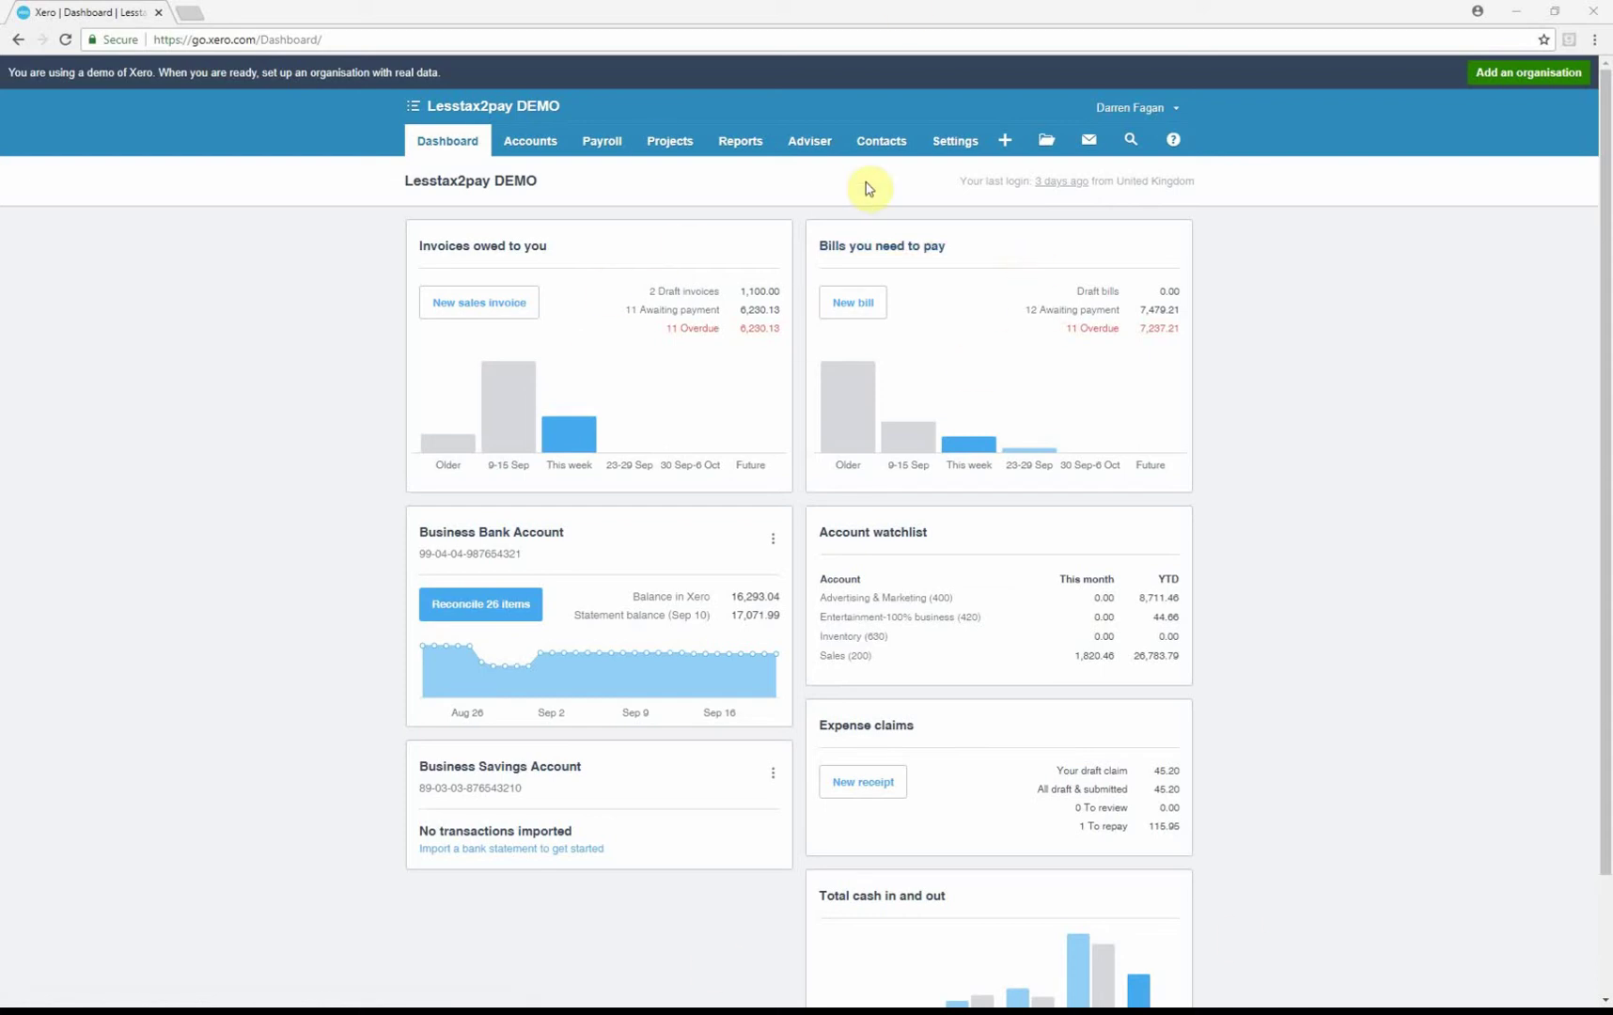
Show the Customers list from the Contacts menu
left_click(874, 143)
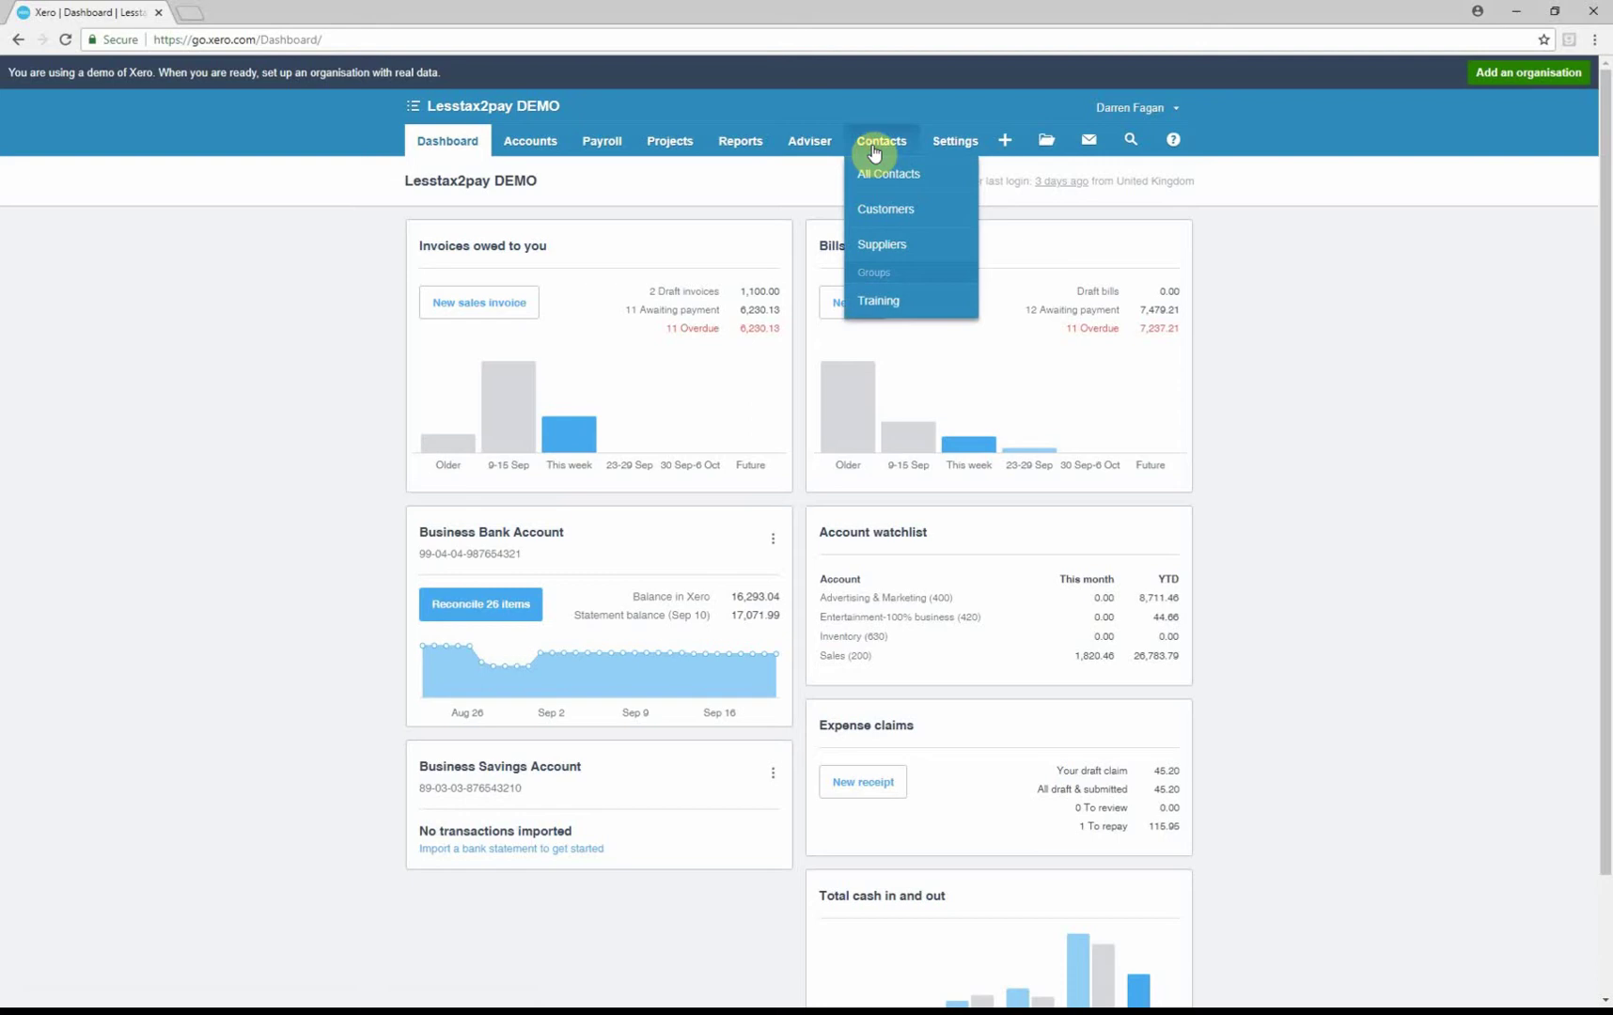
left_click(877, 209)
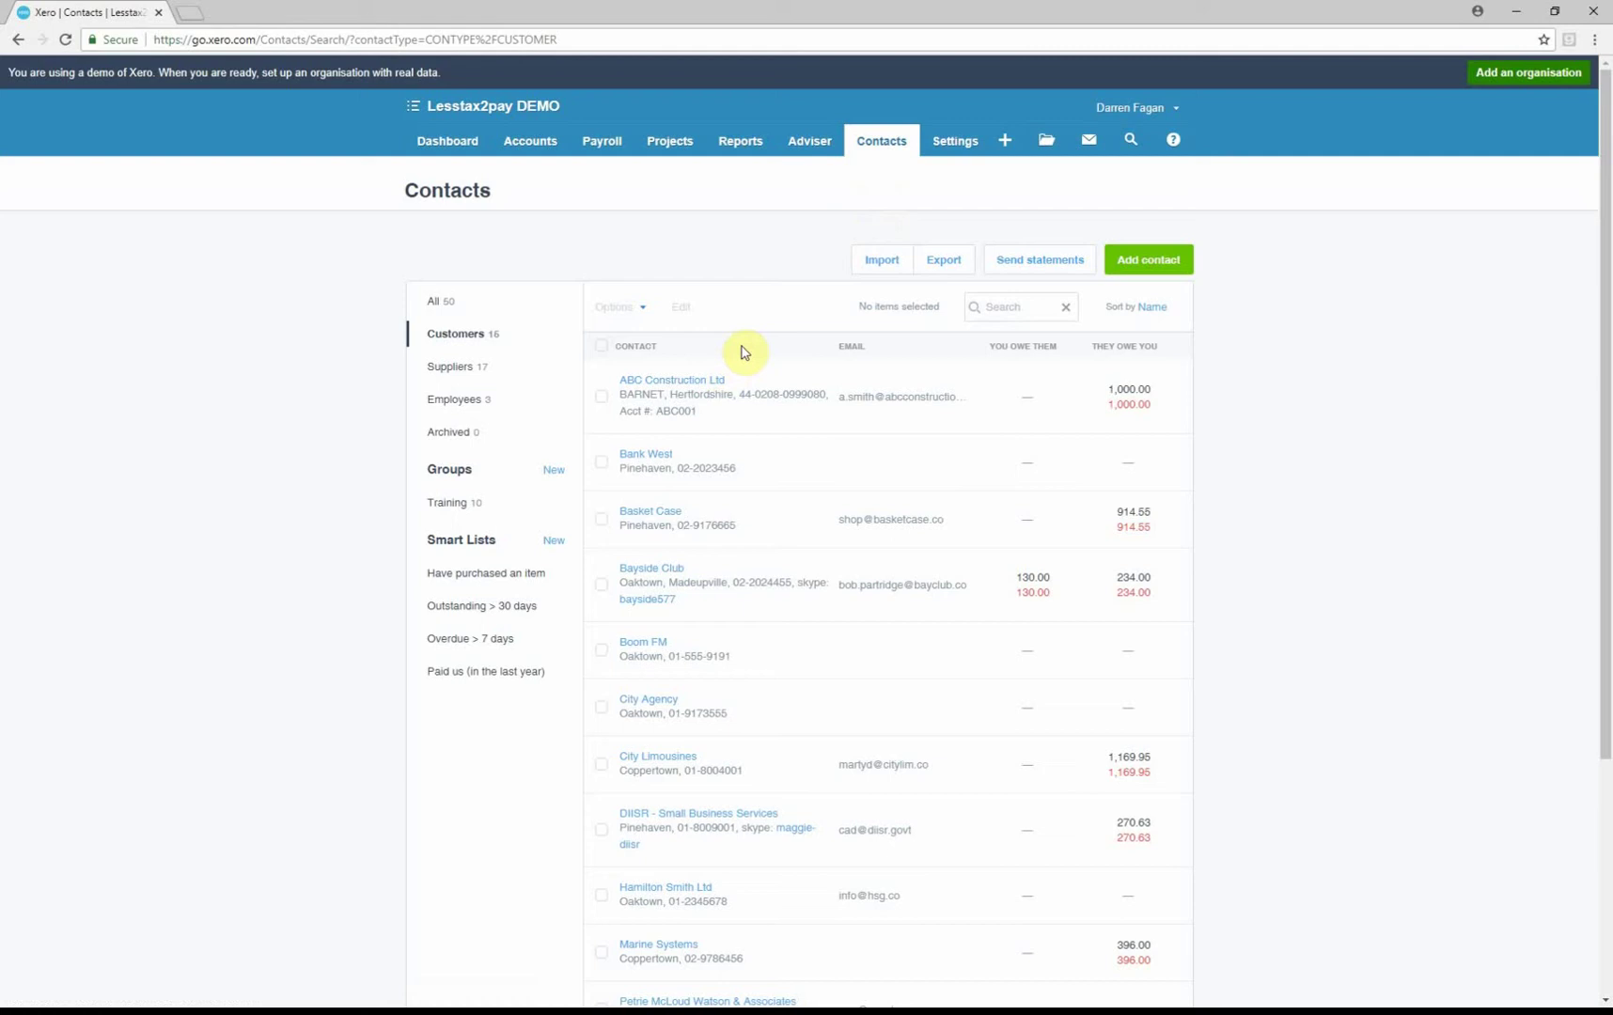
Add a new contact named DEF Construction and enter the primary person's name
left_click(1146, 265)
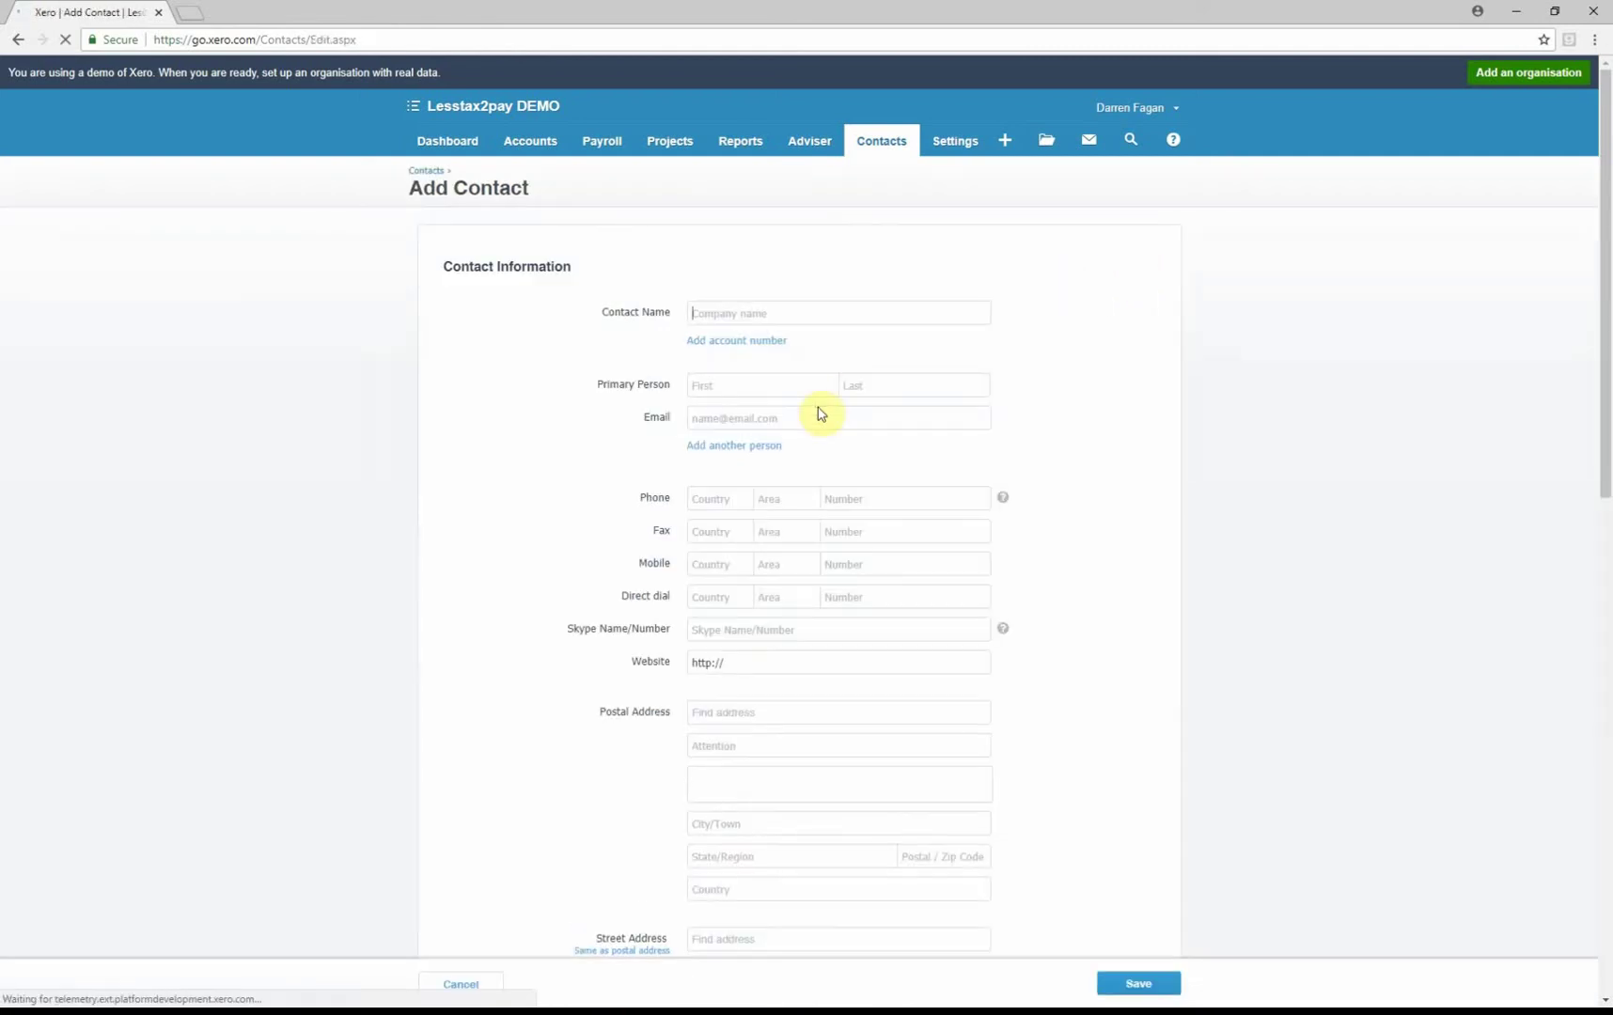
type("DEF ")
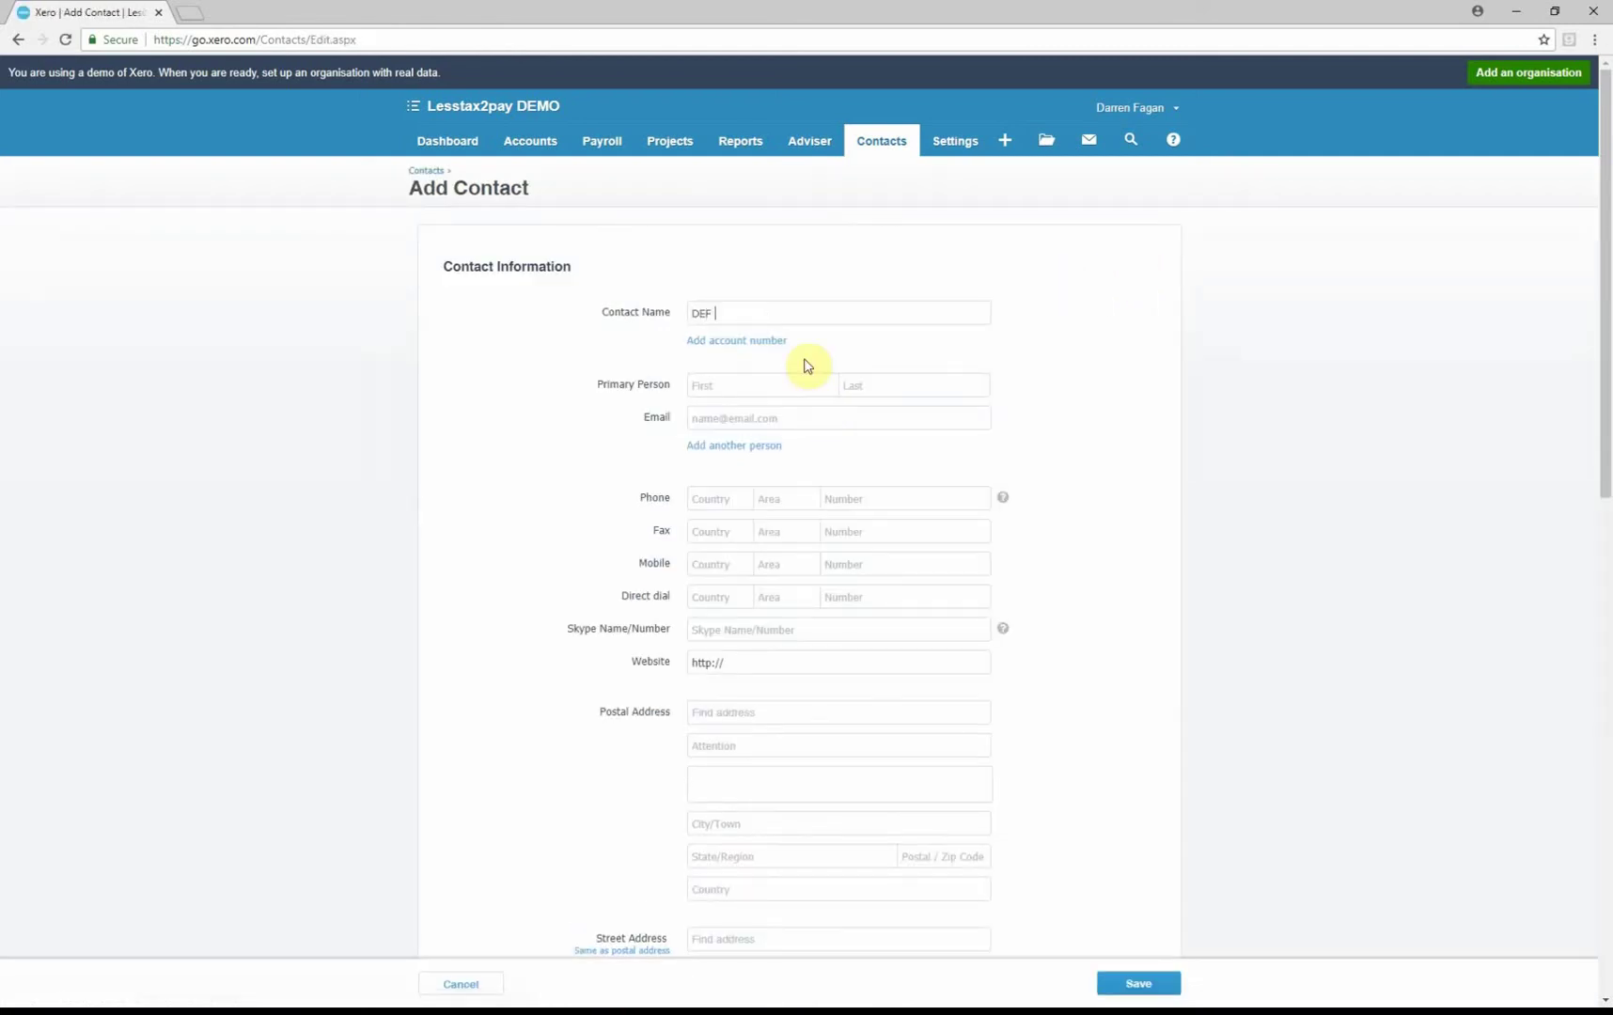
type("Construction")
key("Tab")
key("Tab")
Correct the primary person's first name and enter their e-mail address
key("Tab")
key("shift+Tab")
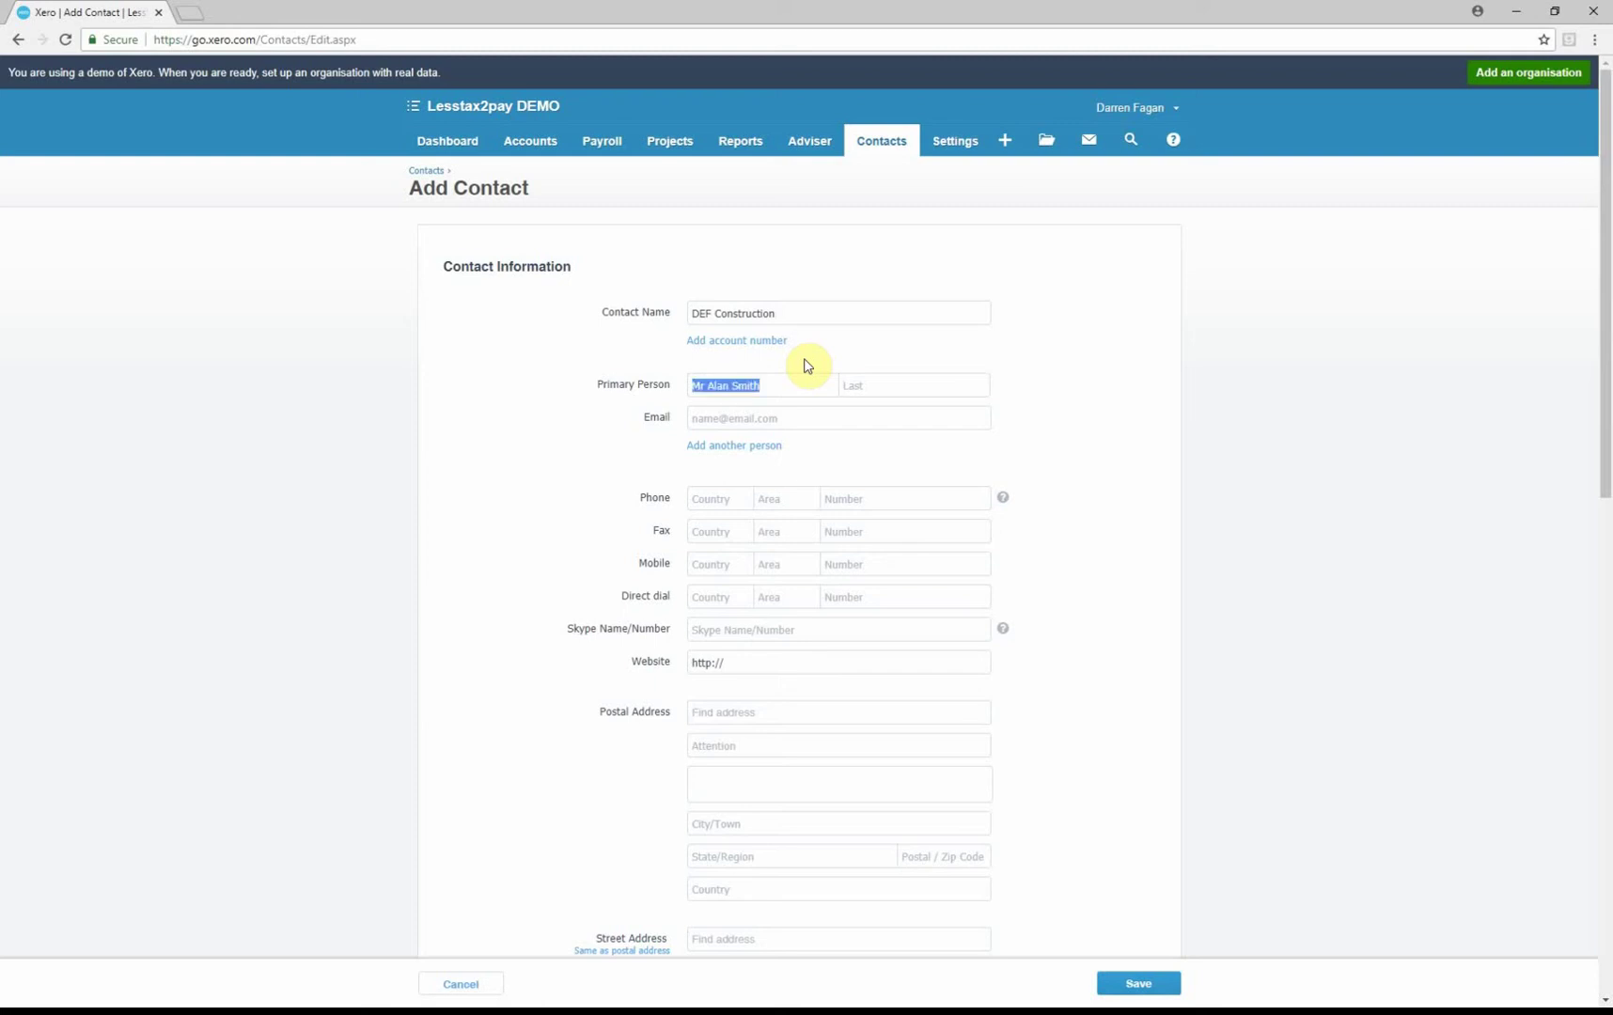
key("End")
key("BackSpace")
key("BackSpace")
key("BackSpace")
key("BackSpace")
key("BackSpace")
key("shift+Tab")
key("BackSpace")
key("Tab")
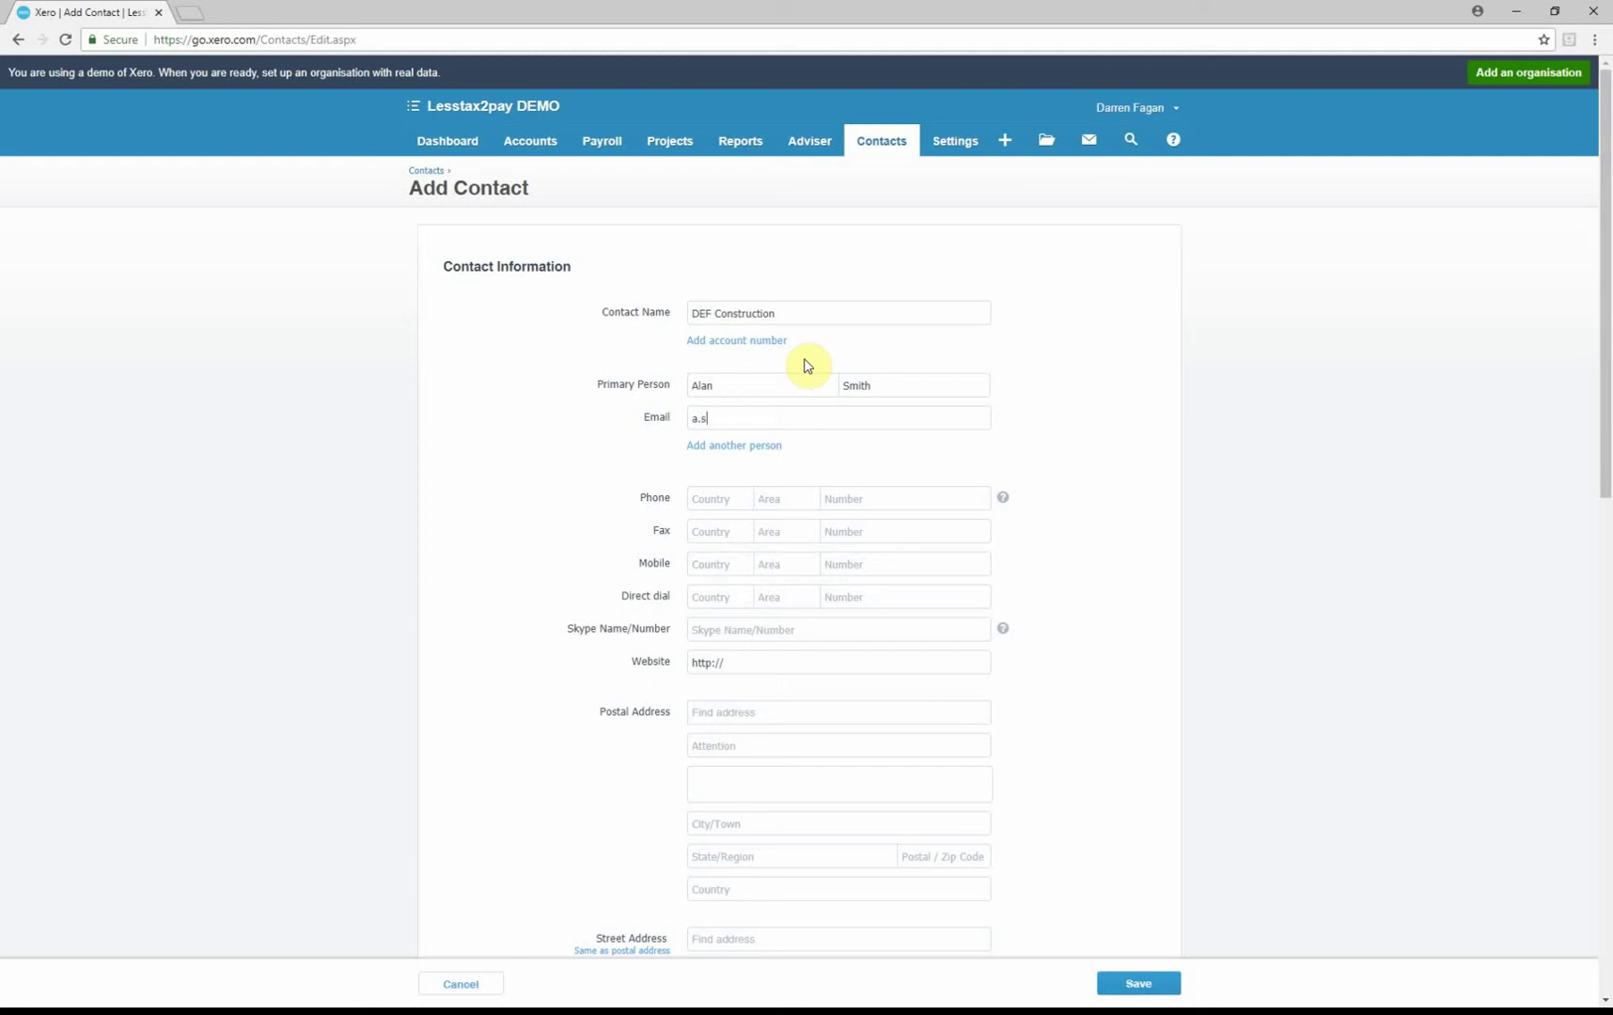
key("Tab")
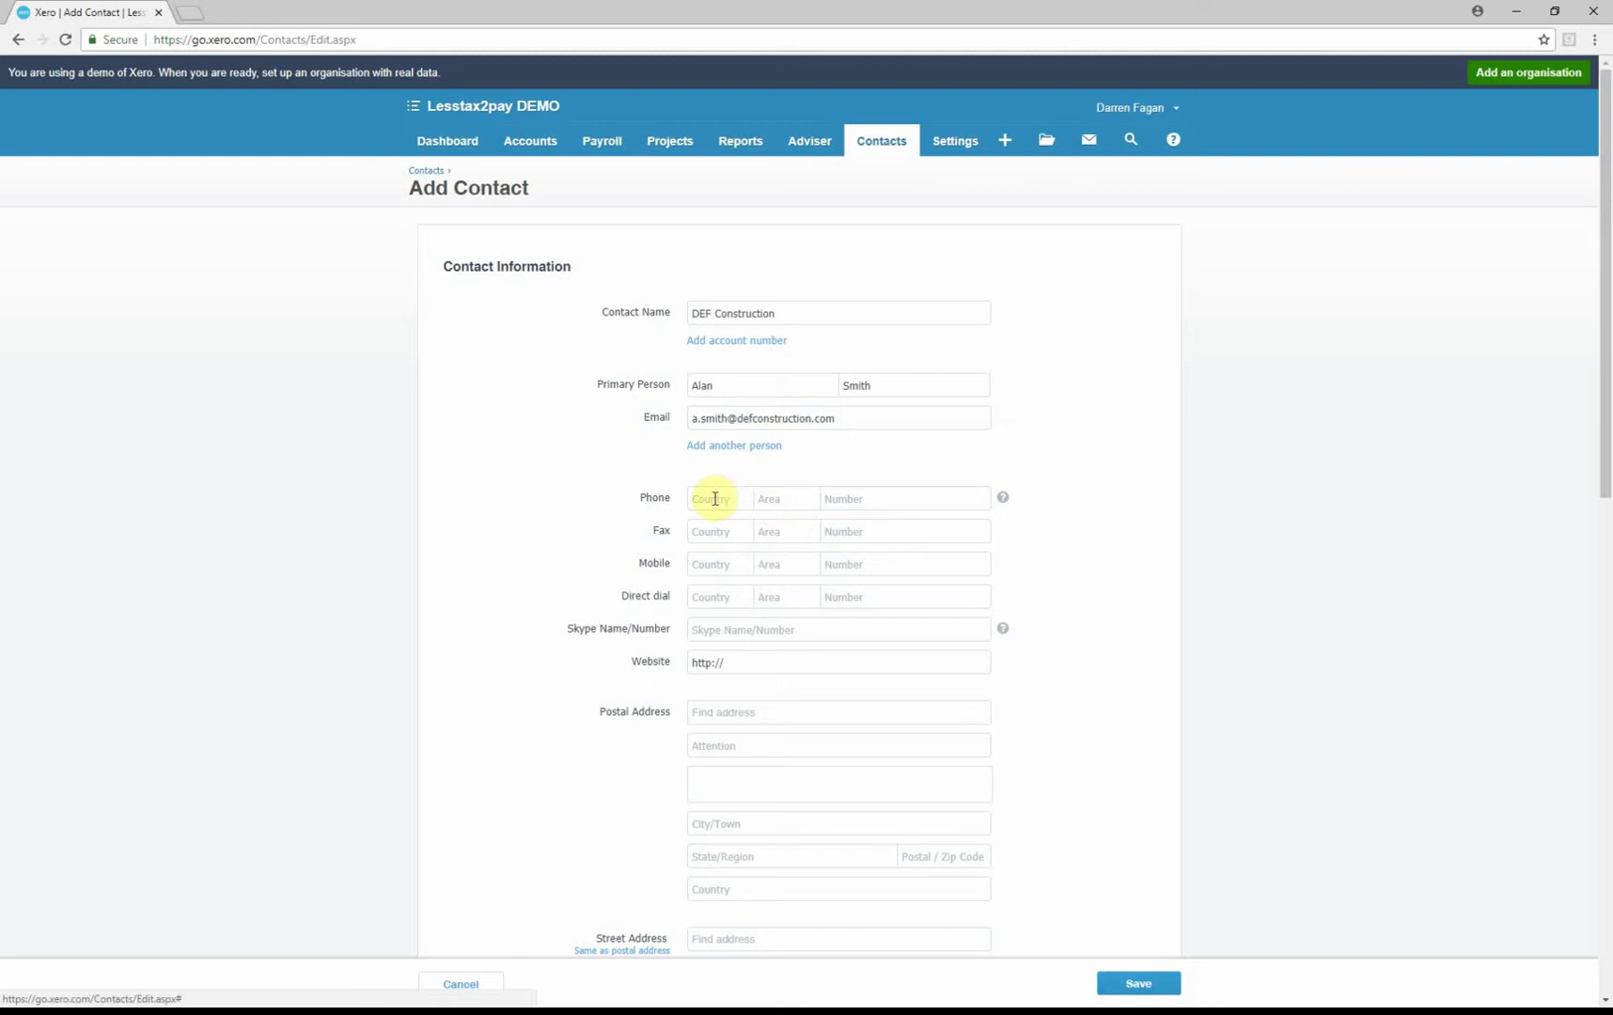
Enter the postal address's postcode, attention line, street line and city
left_click(716, 710)
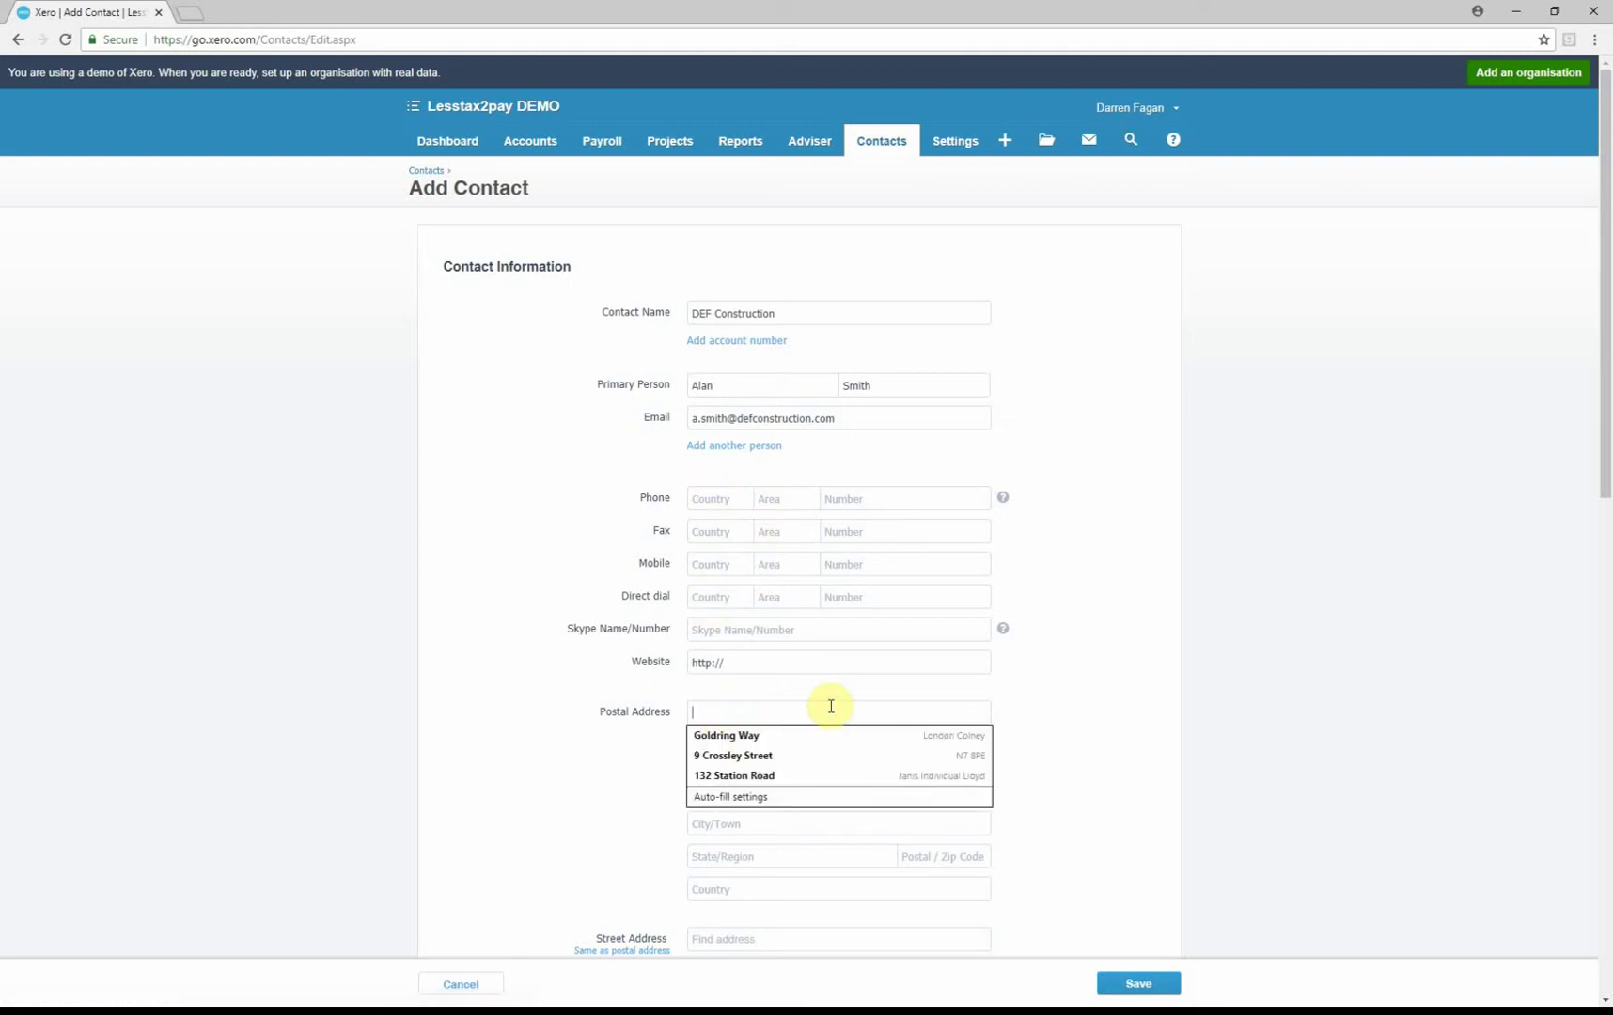
type("EN5 5UW")
key("Tab")
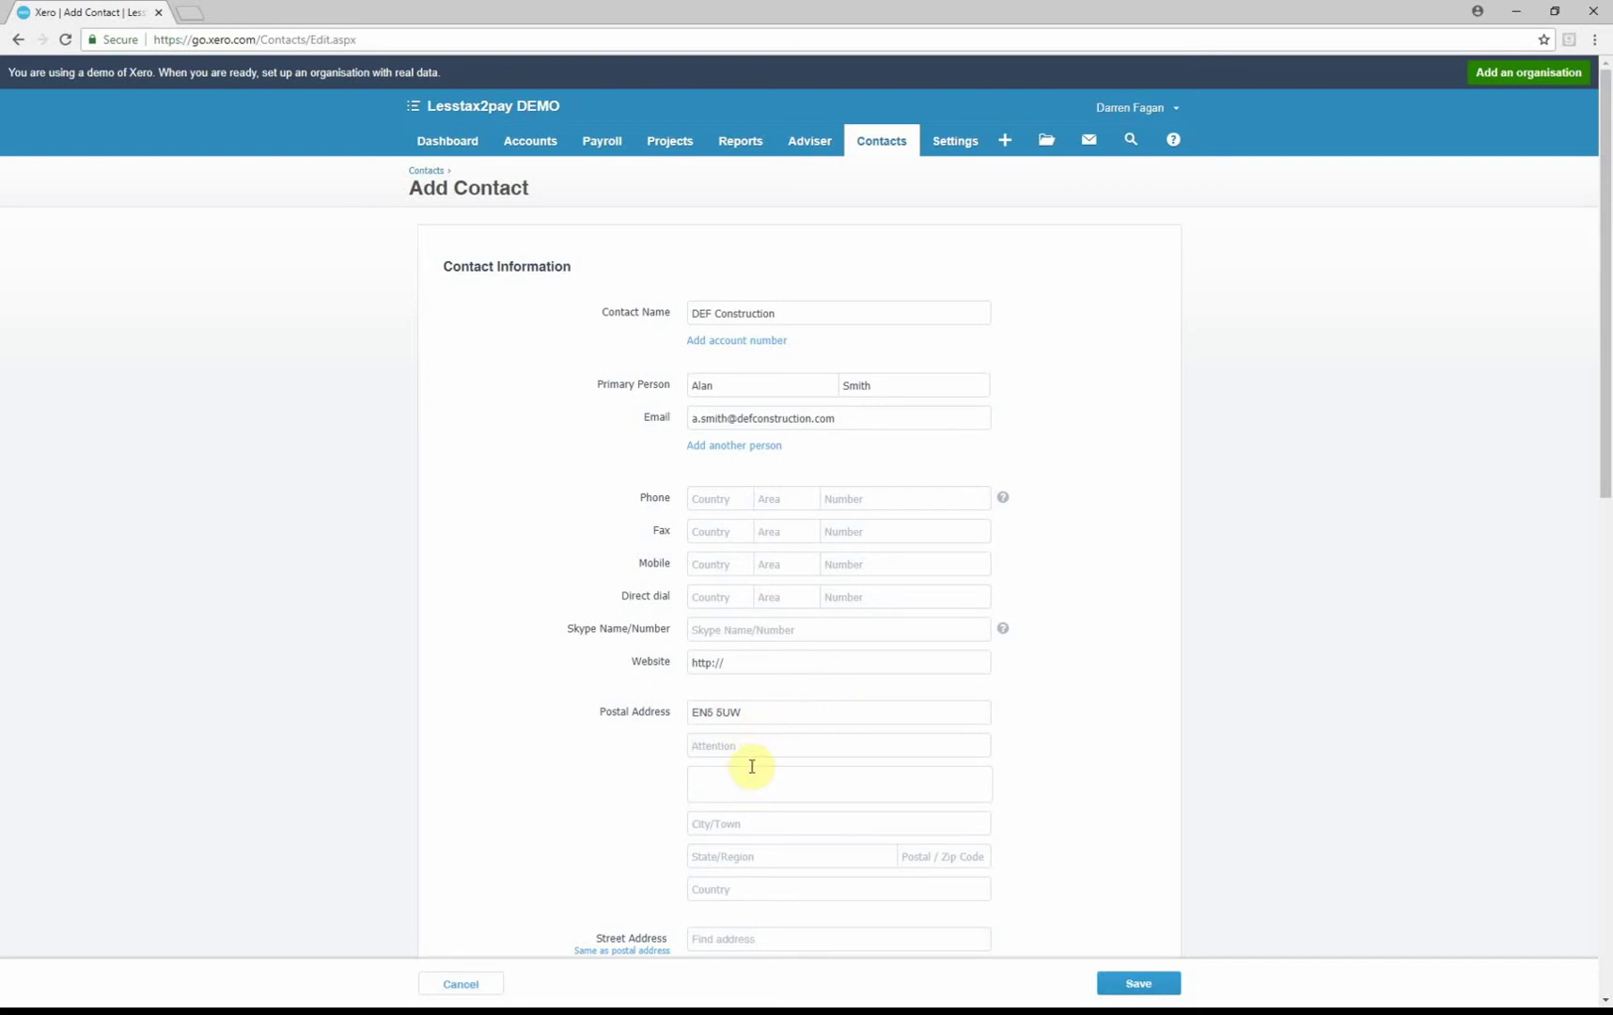
type("A Smith")
key("Tab")
type("Barnet")
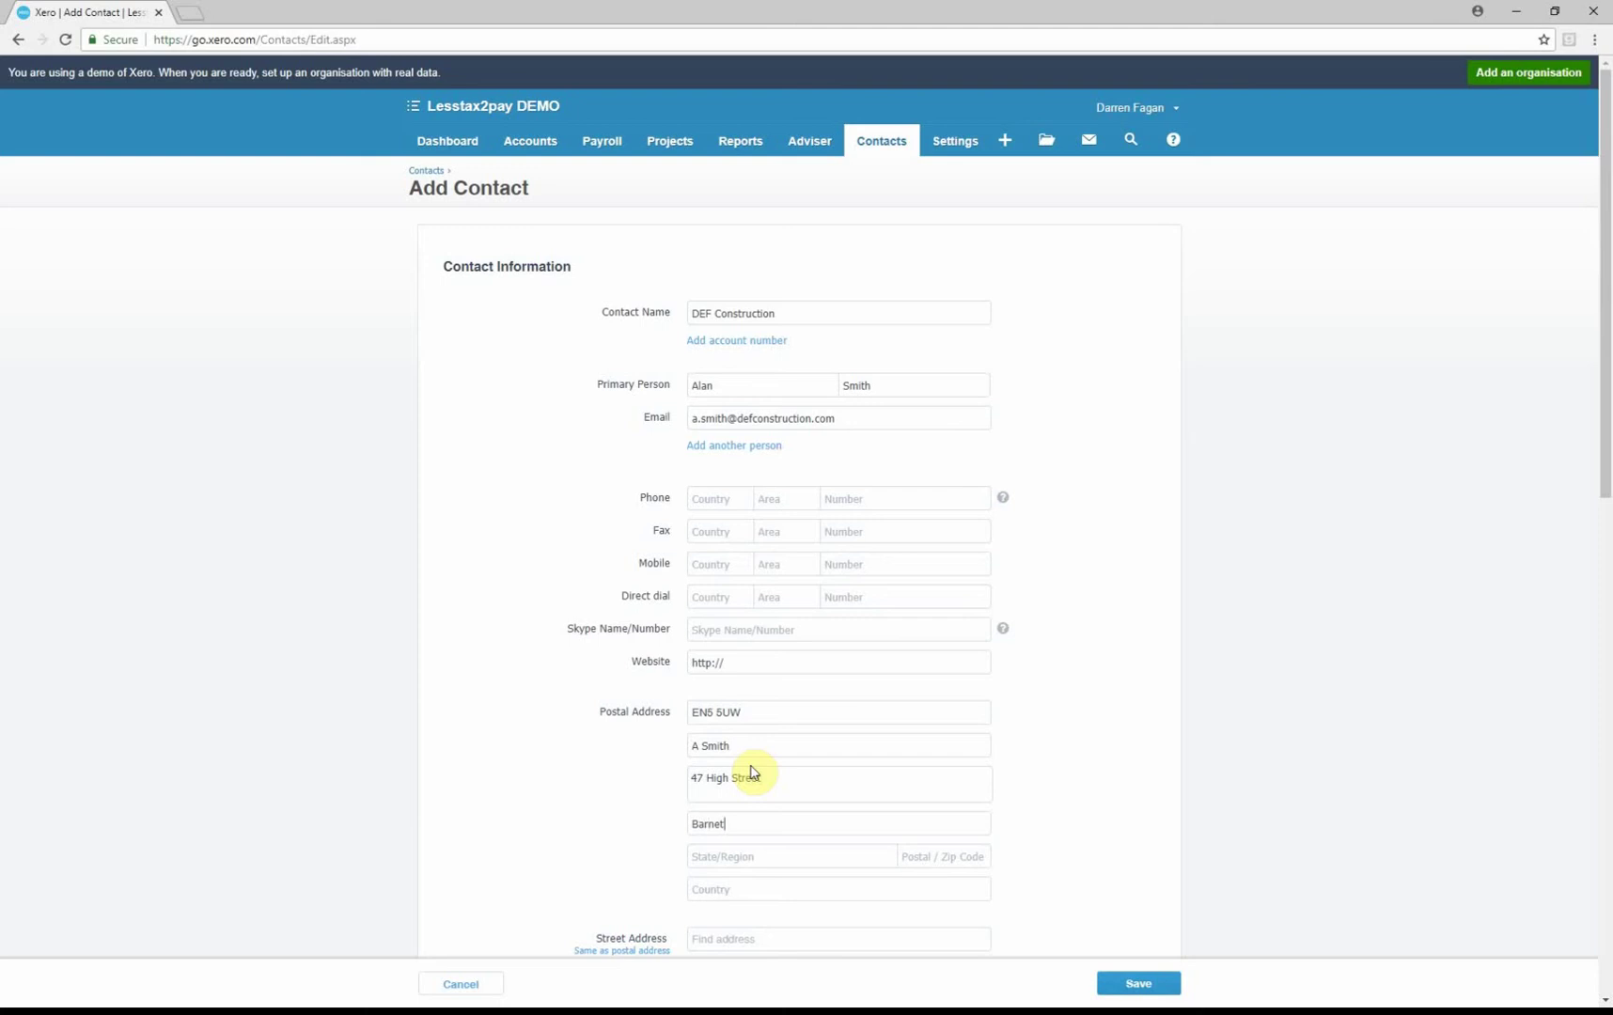
Fill in the region and postal code, and choose United Kingdom as the country
key("Tab")
type("Herts")
type("EN5 5UW")
key("Tab")
type("UNit")
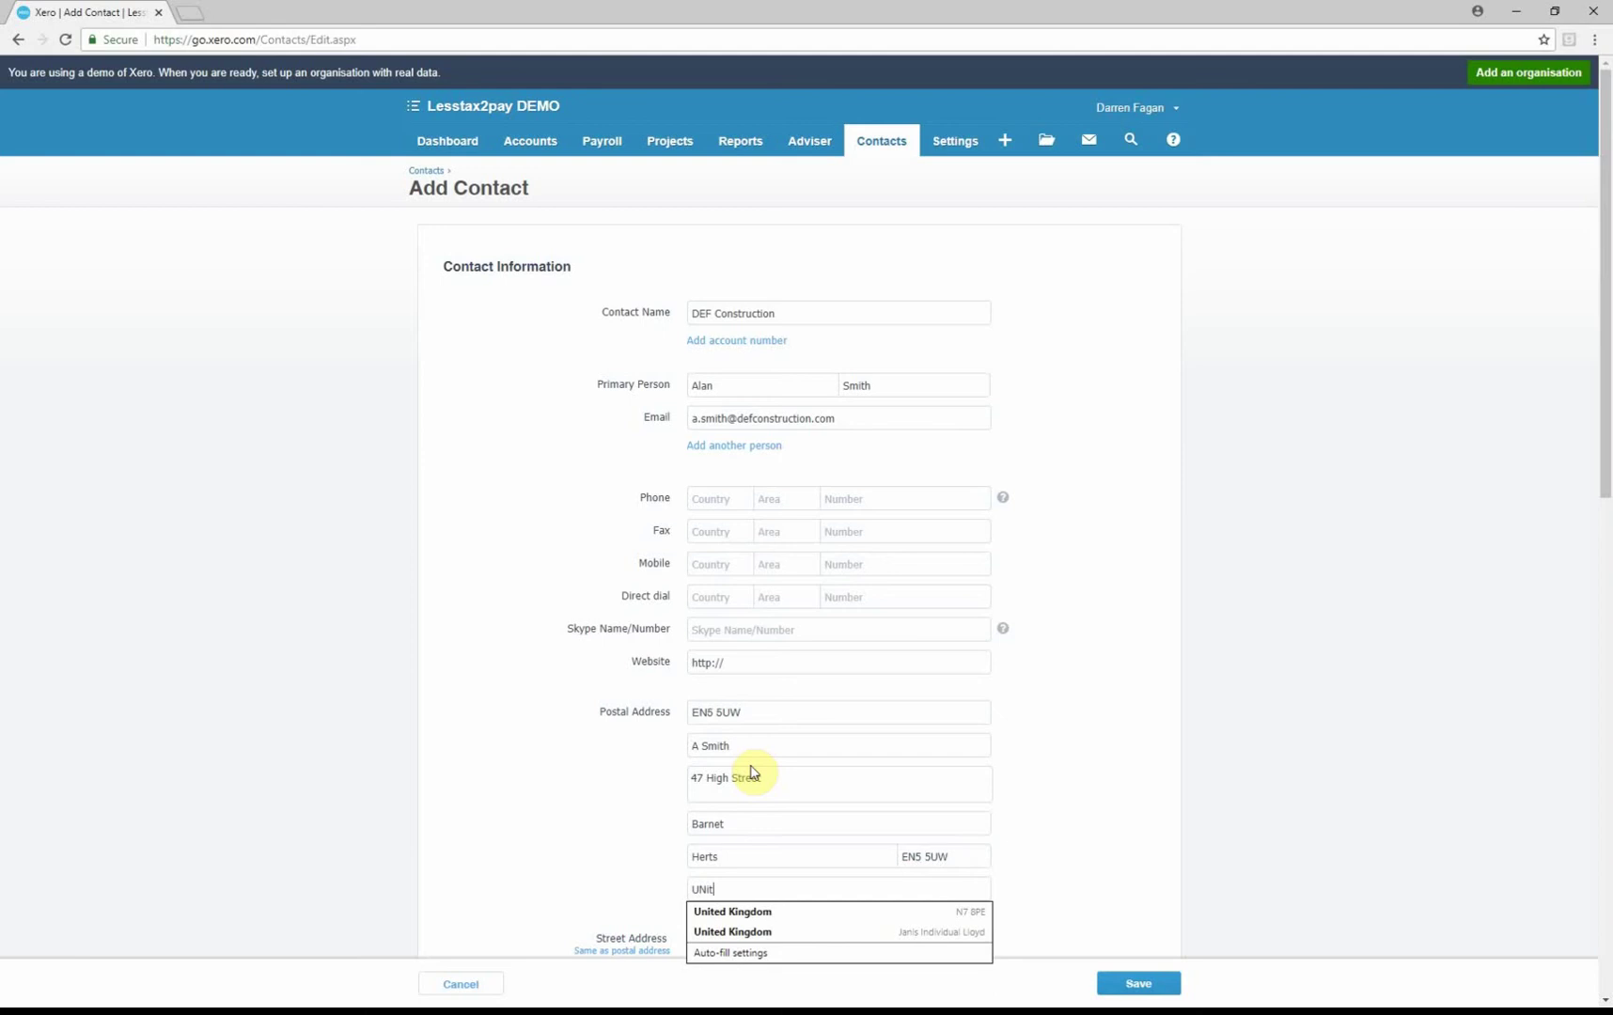
key("Down")
key("Return")
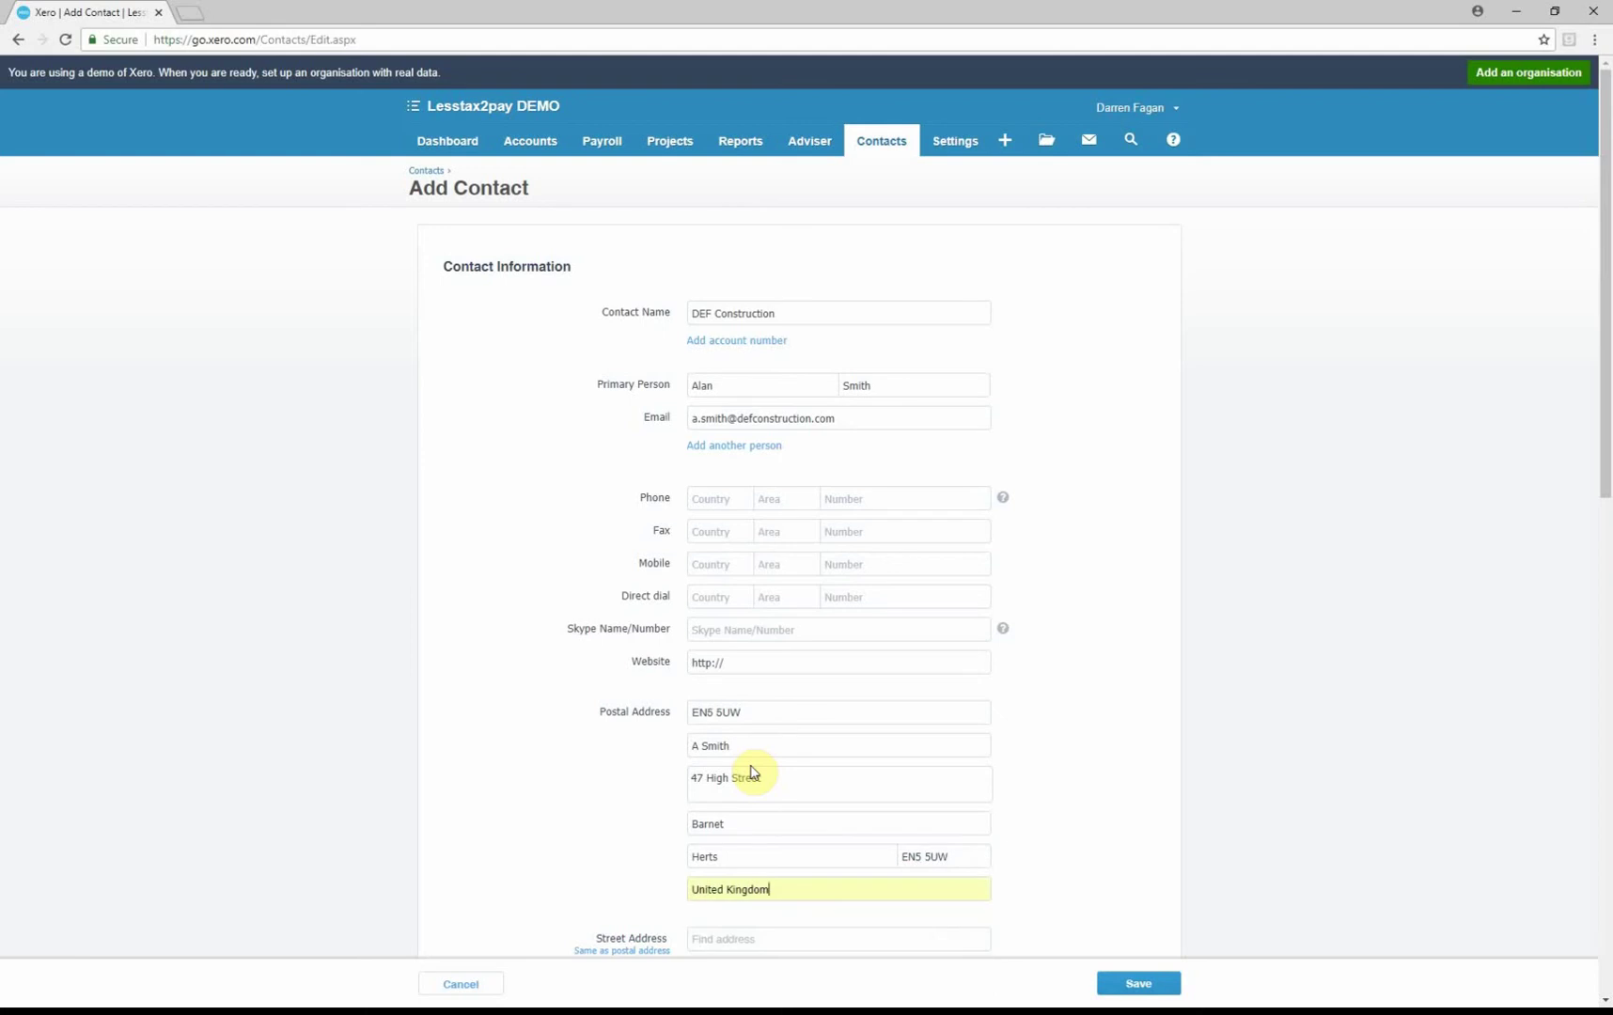
Copy the postal address to the street address and set sales amounts to Tax Exclusive
scroll(752, 767, "down", 4)
left_click(611, 617)
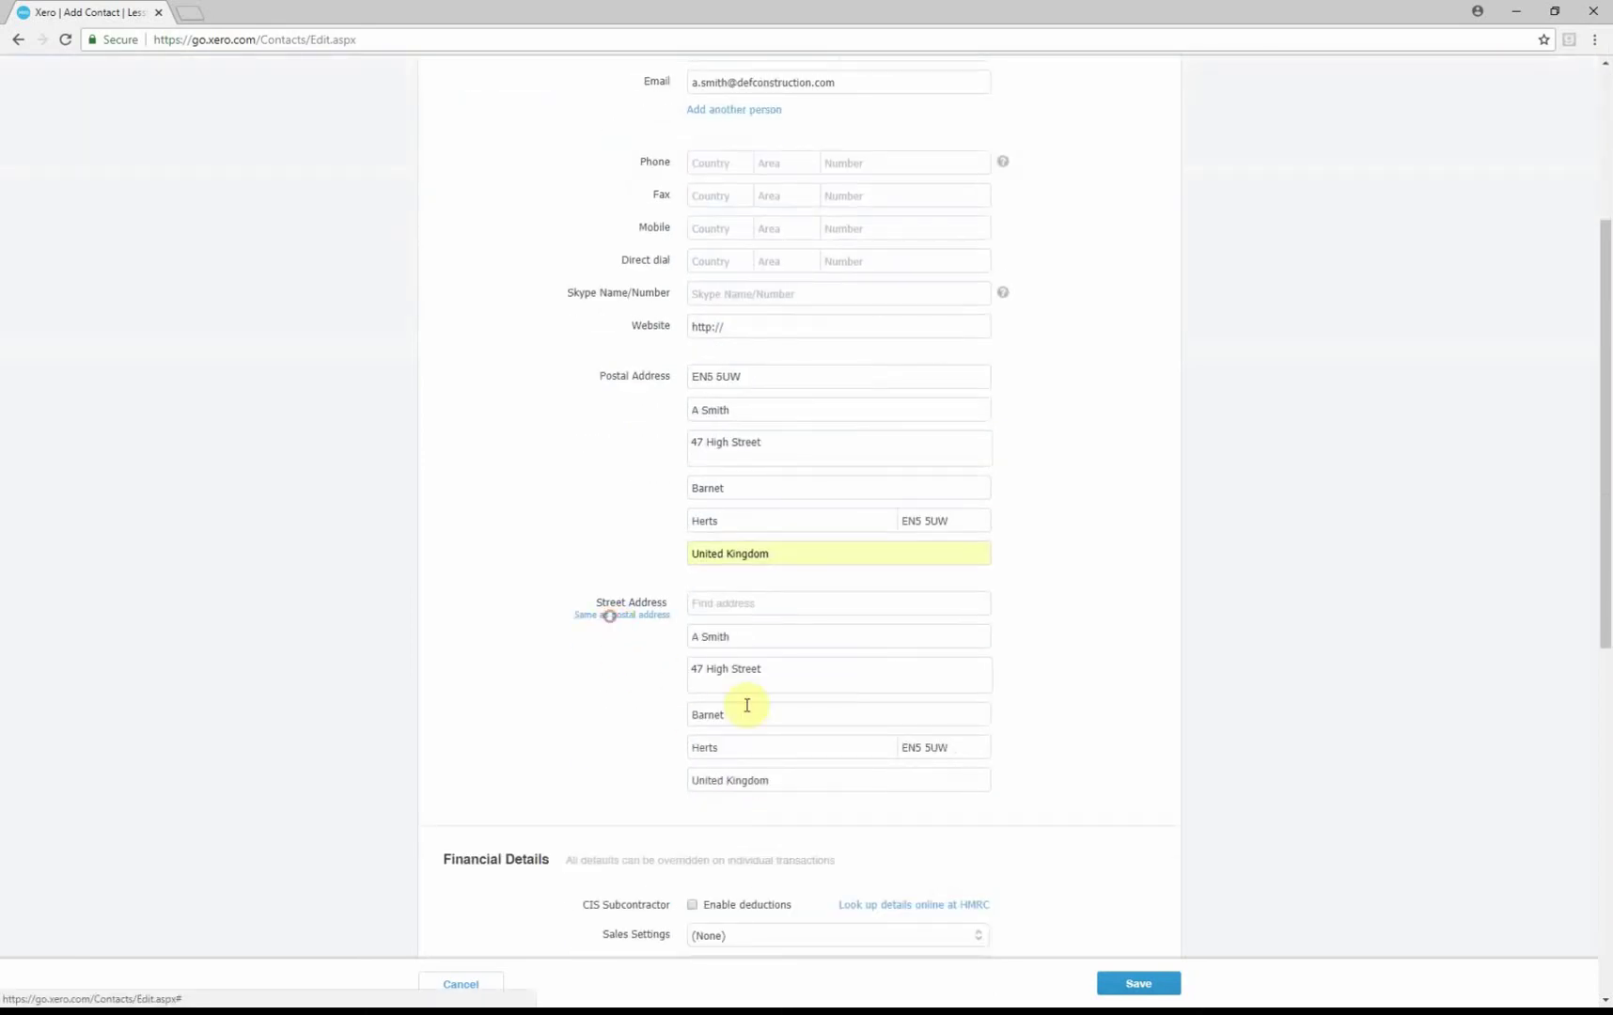
scroll(747, 742, "down", 4)
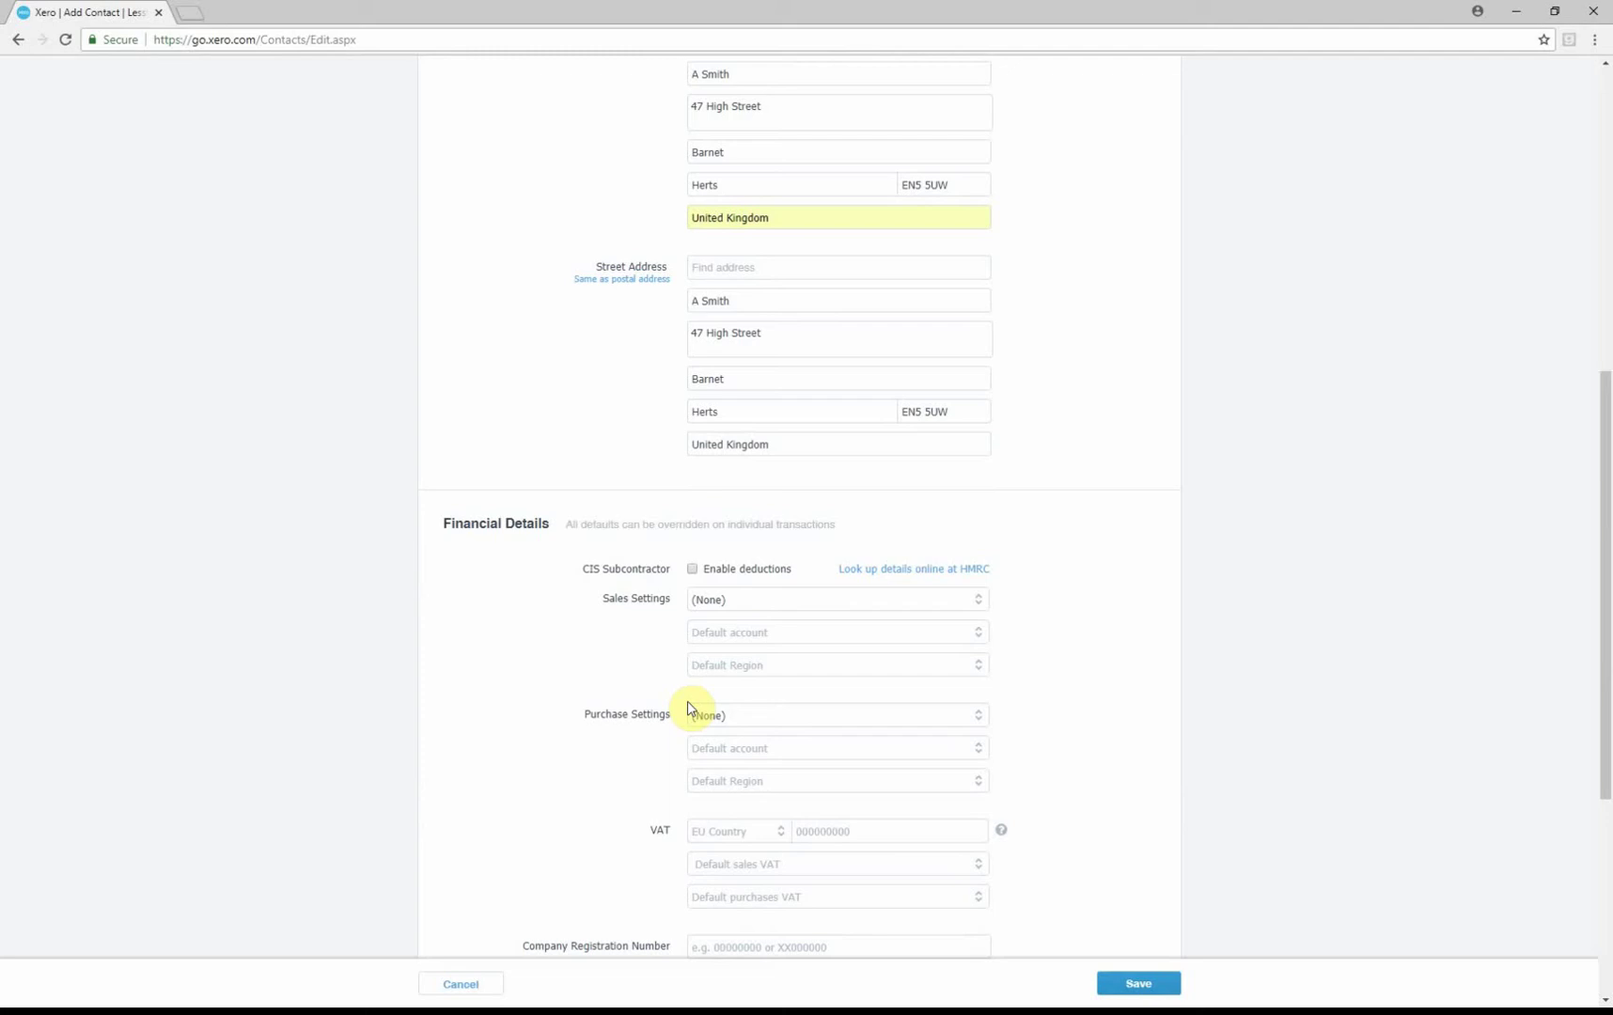
left_click(976, 601)
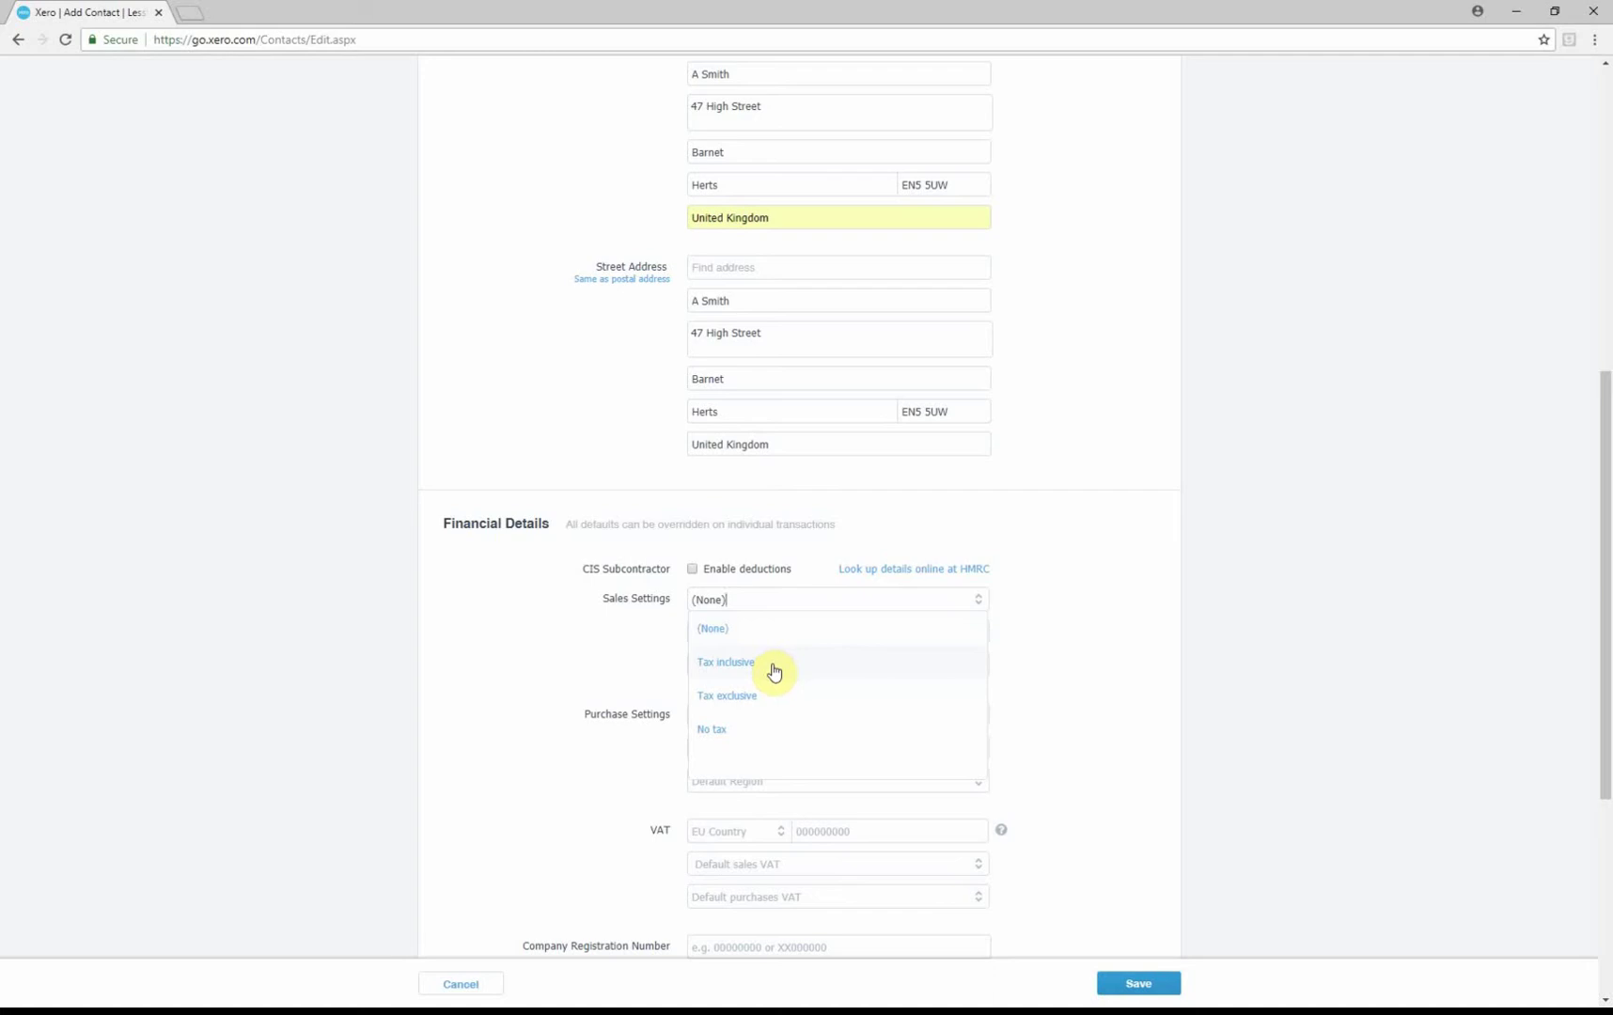
left_click(755, 701)
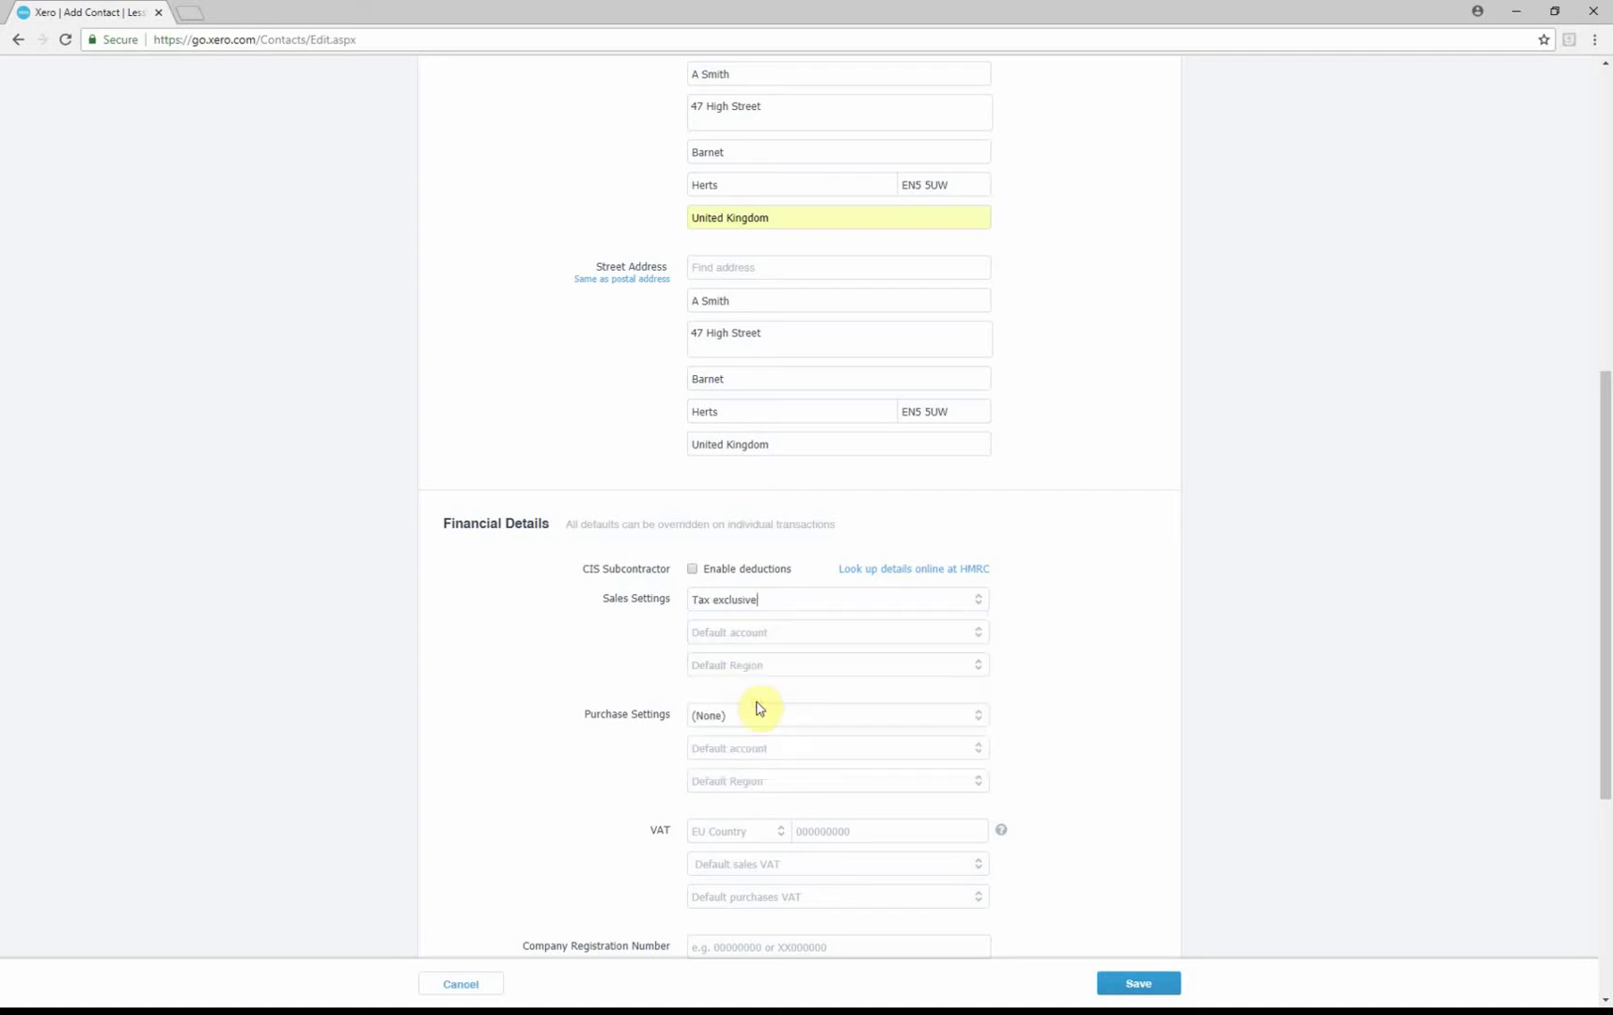
Make 210 - CIS Labour Income the default sales account and save the contact
left_click(974, 641)
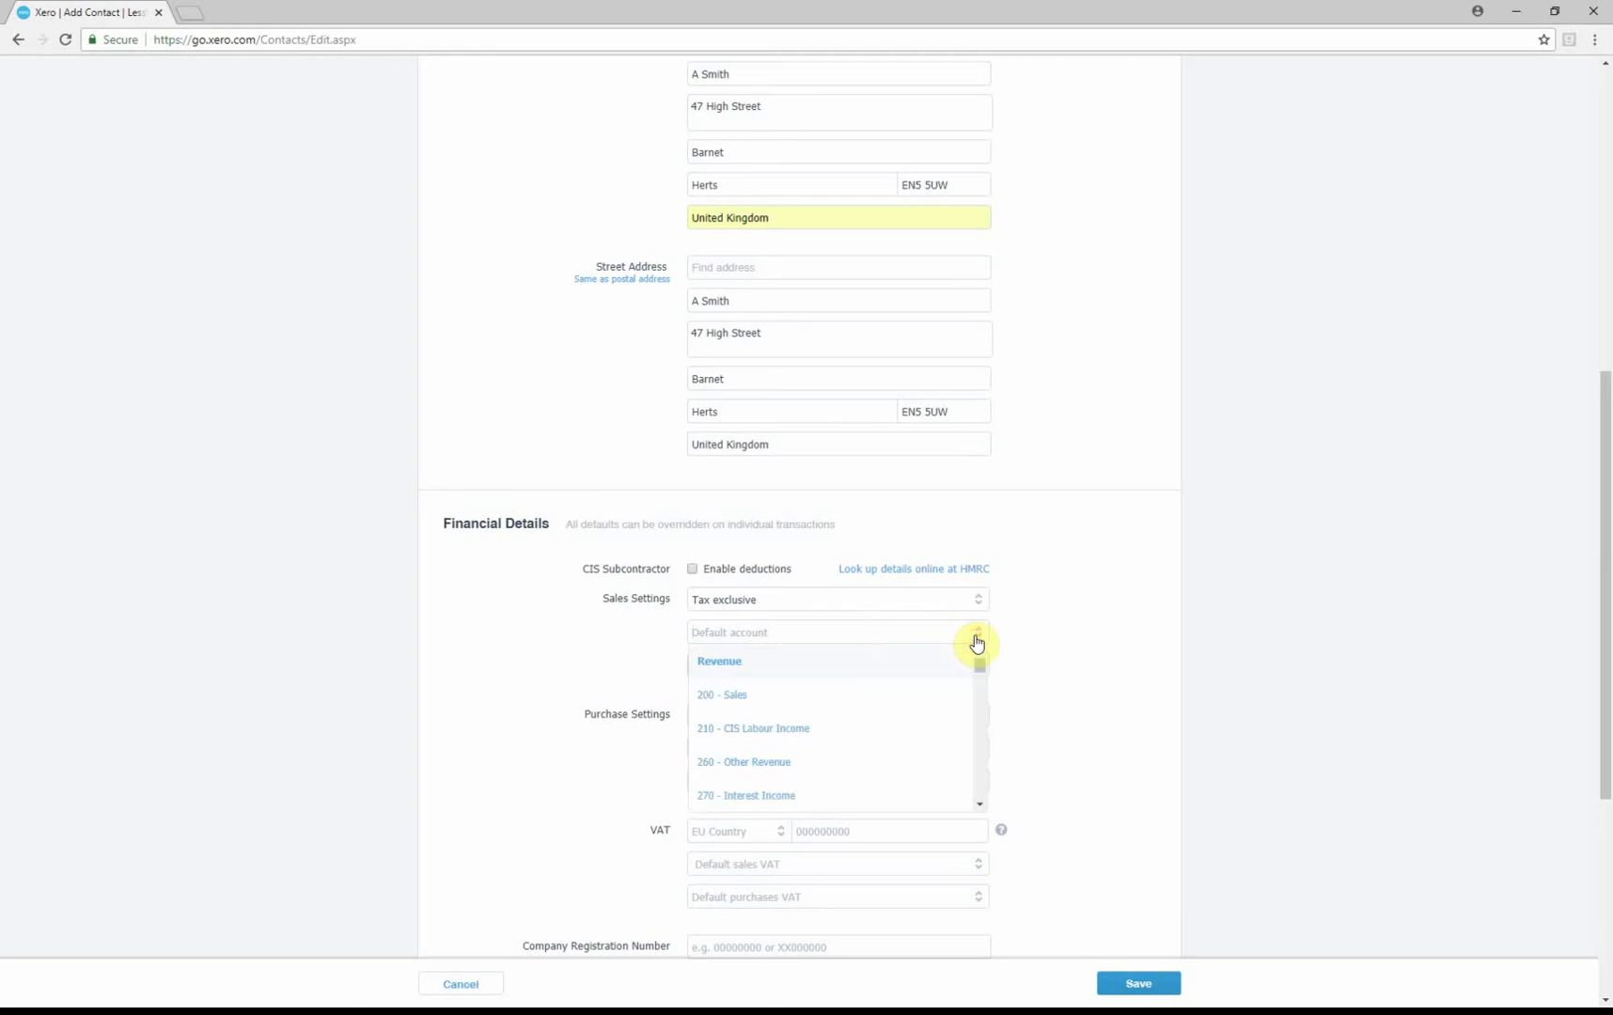
left_click(780, 737)
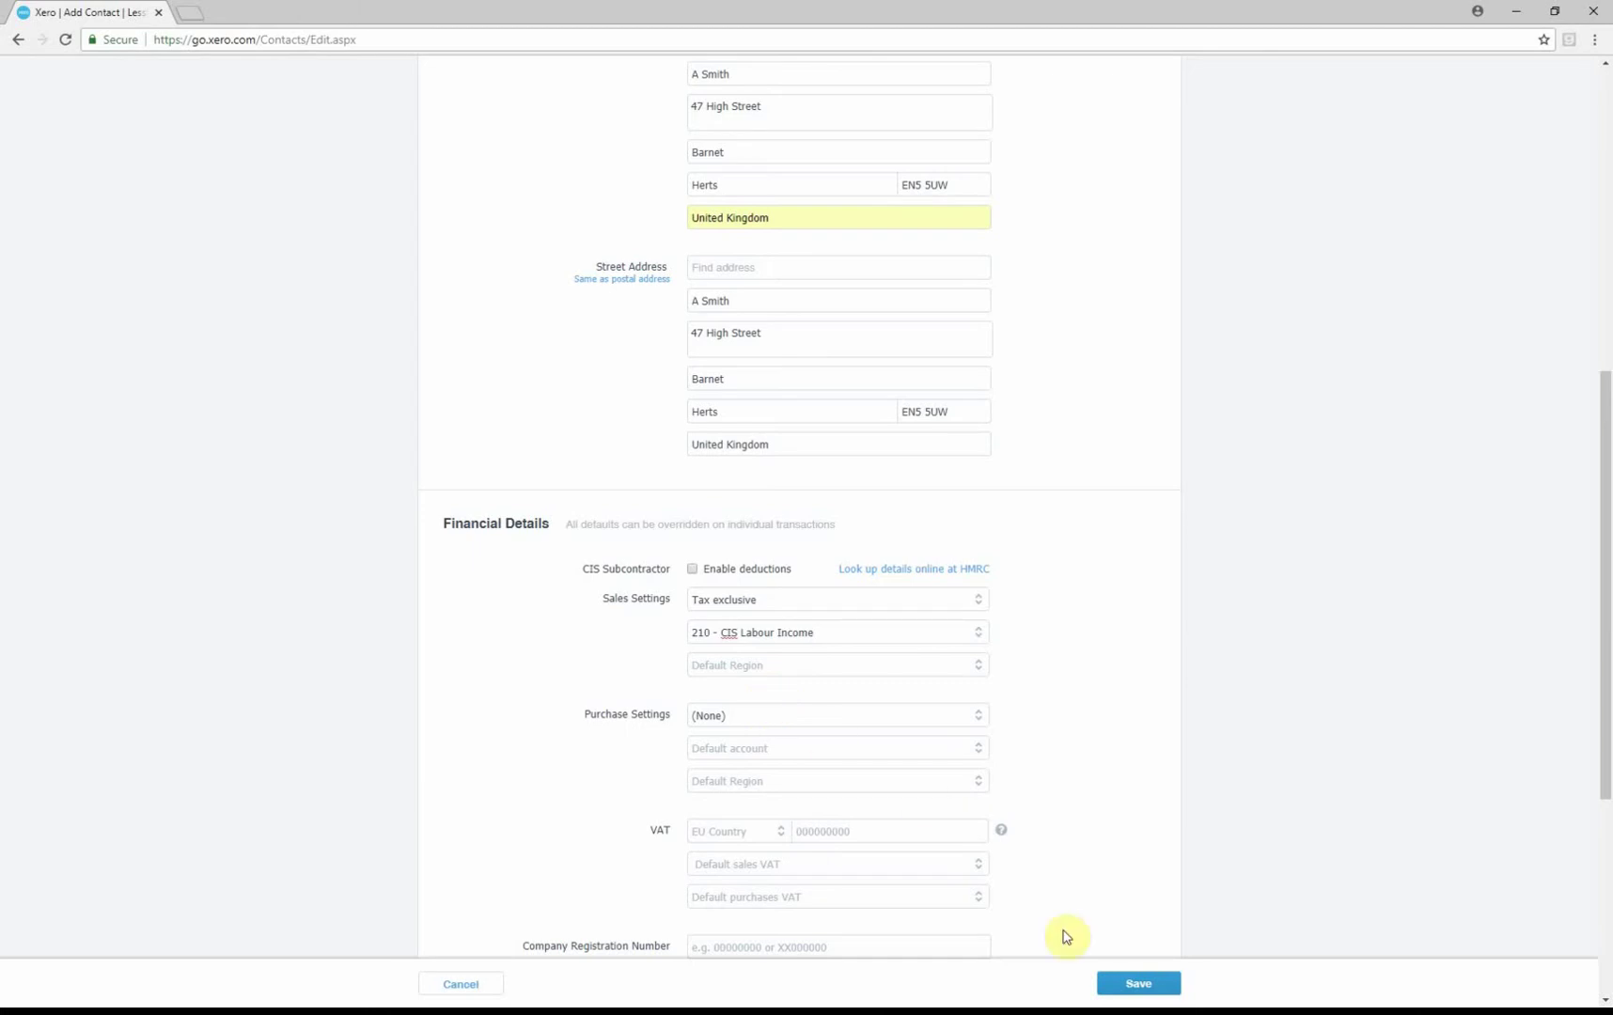
left_click(1136, 983)
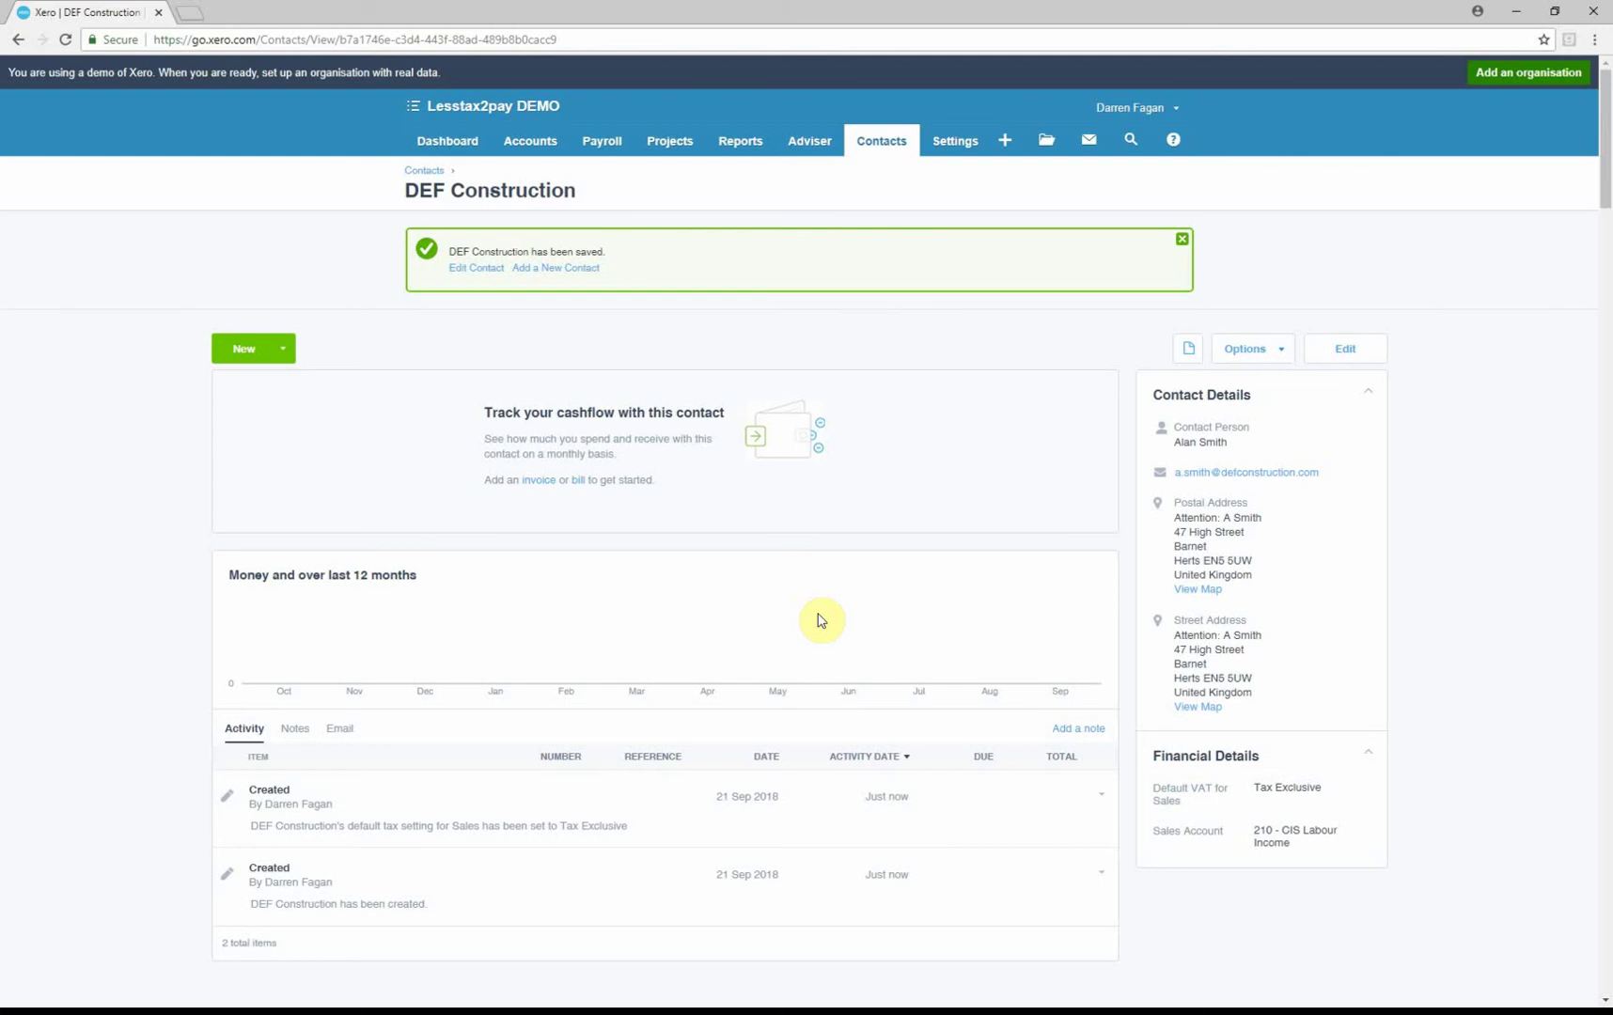
Create a new sales invoice INV-0044 from the DEF Construction contact page
left_click(250, 347)
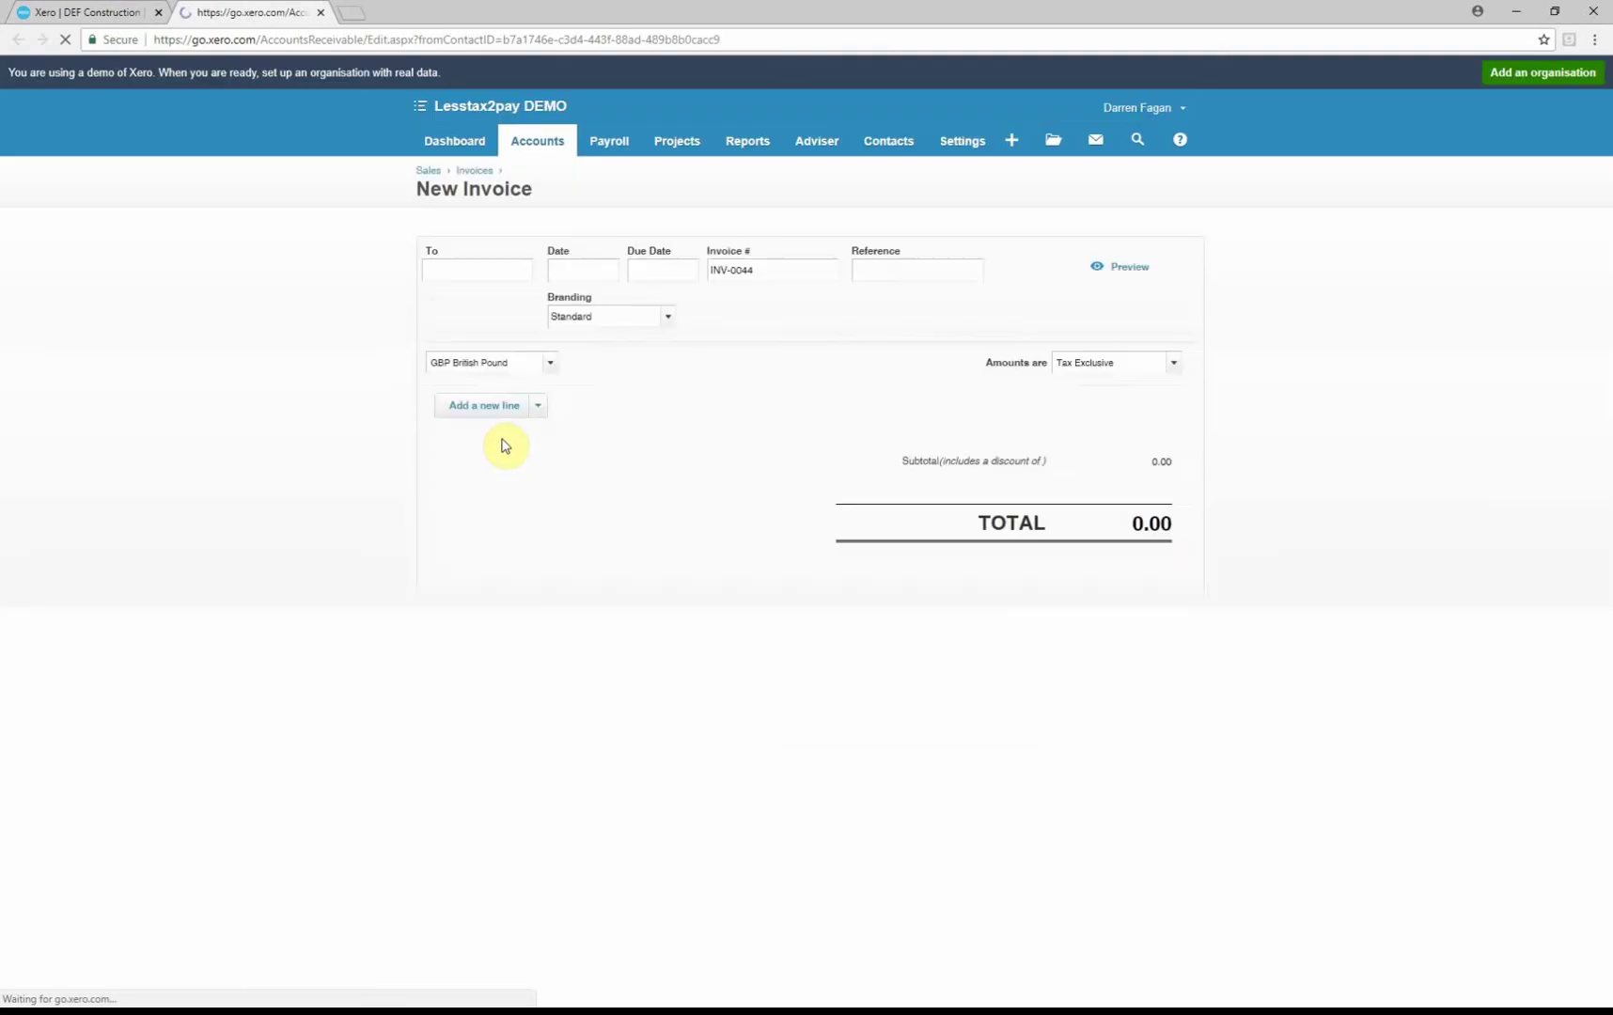
Set the due date to 21 Sep 2018 and select the first line's description
mouse_move(360, 277)
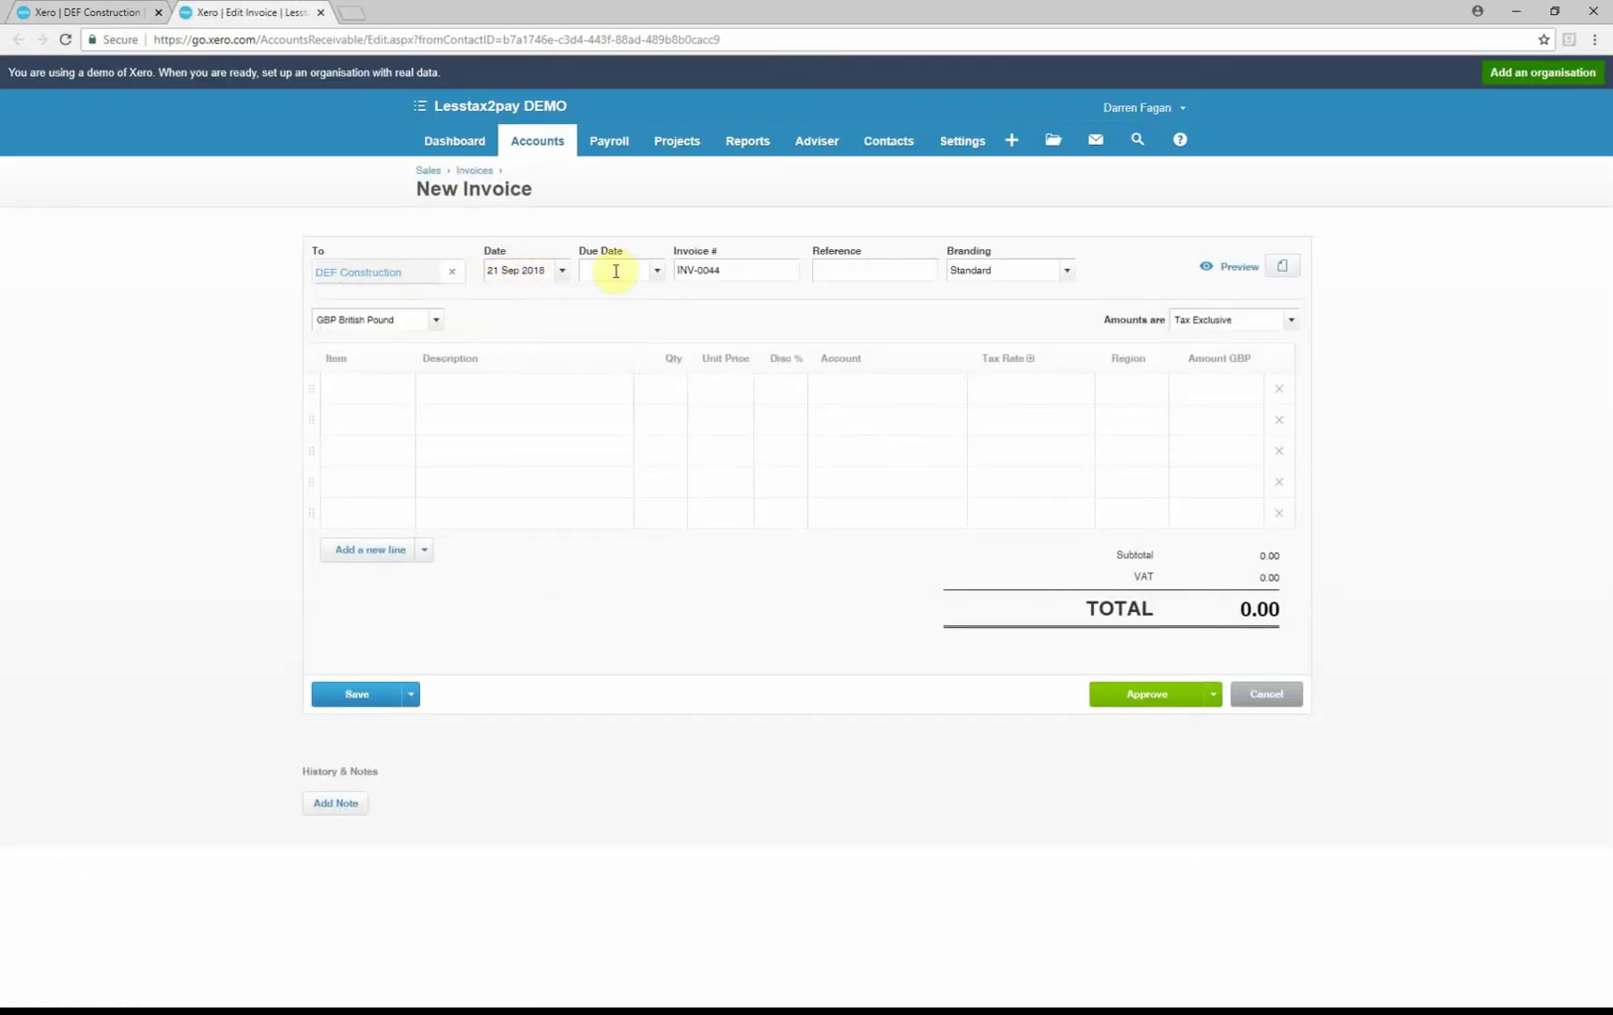
left_click(657, 273)
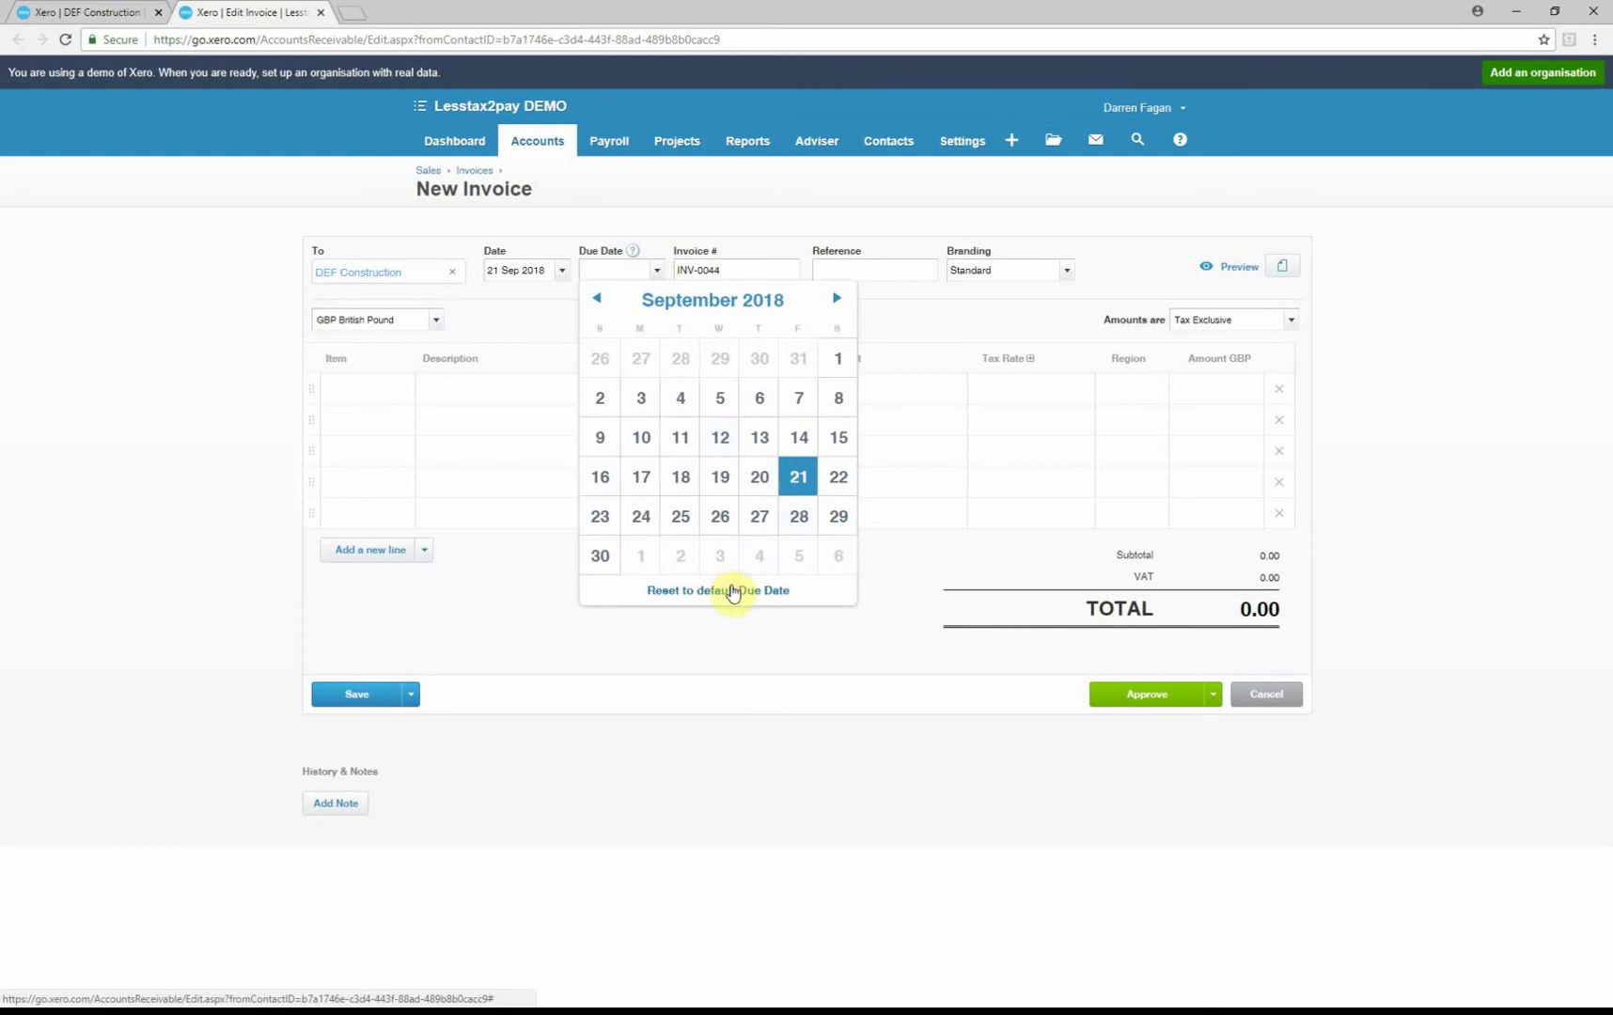
left_click(798, 476)
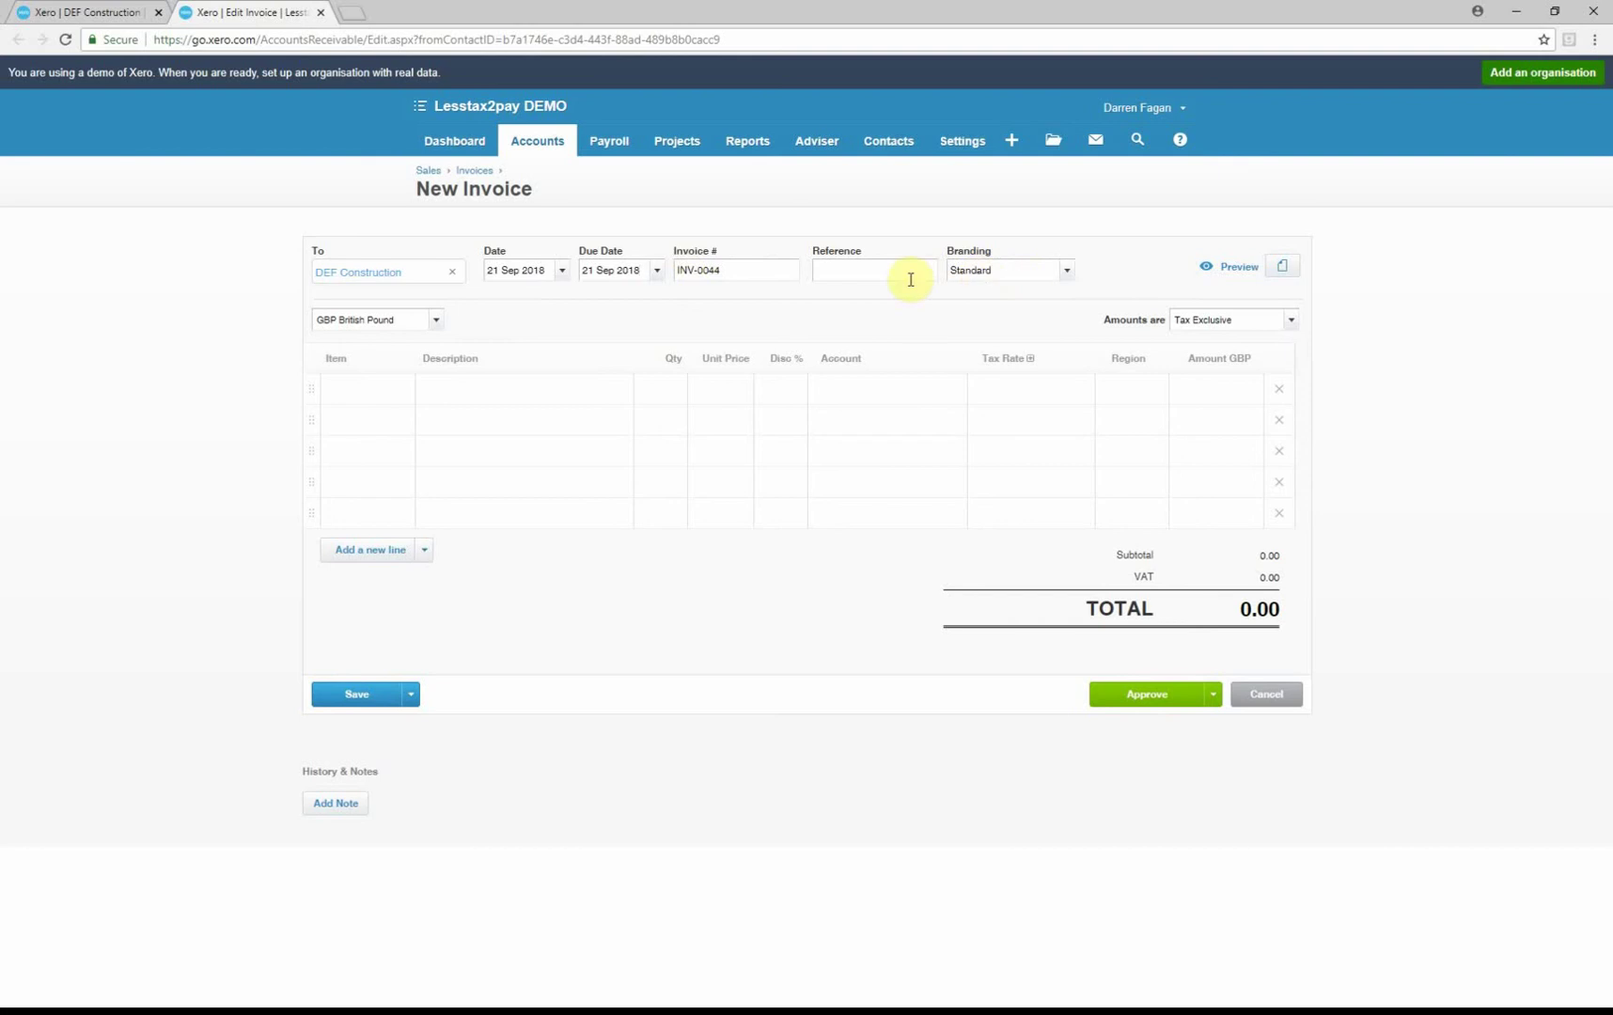
left_click(363, 393)
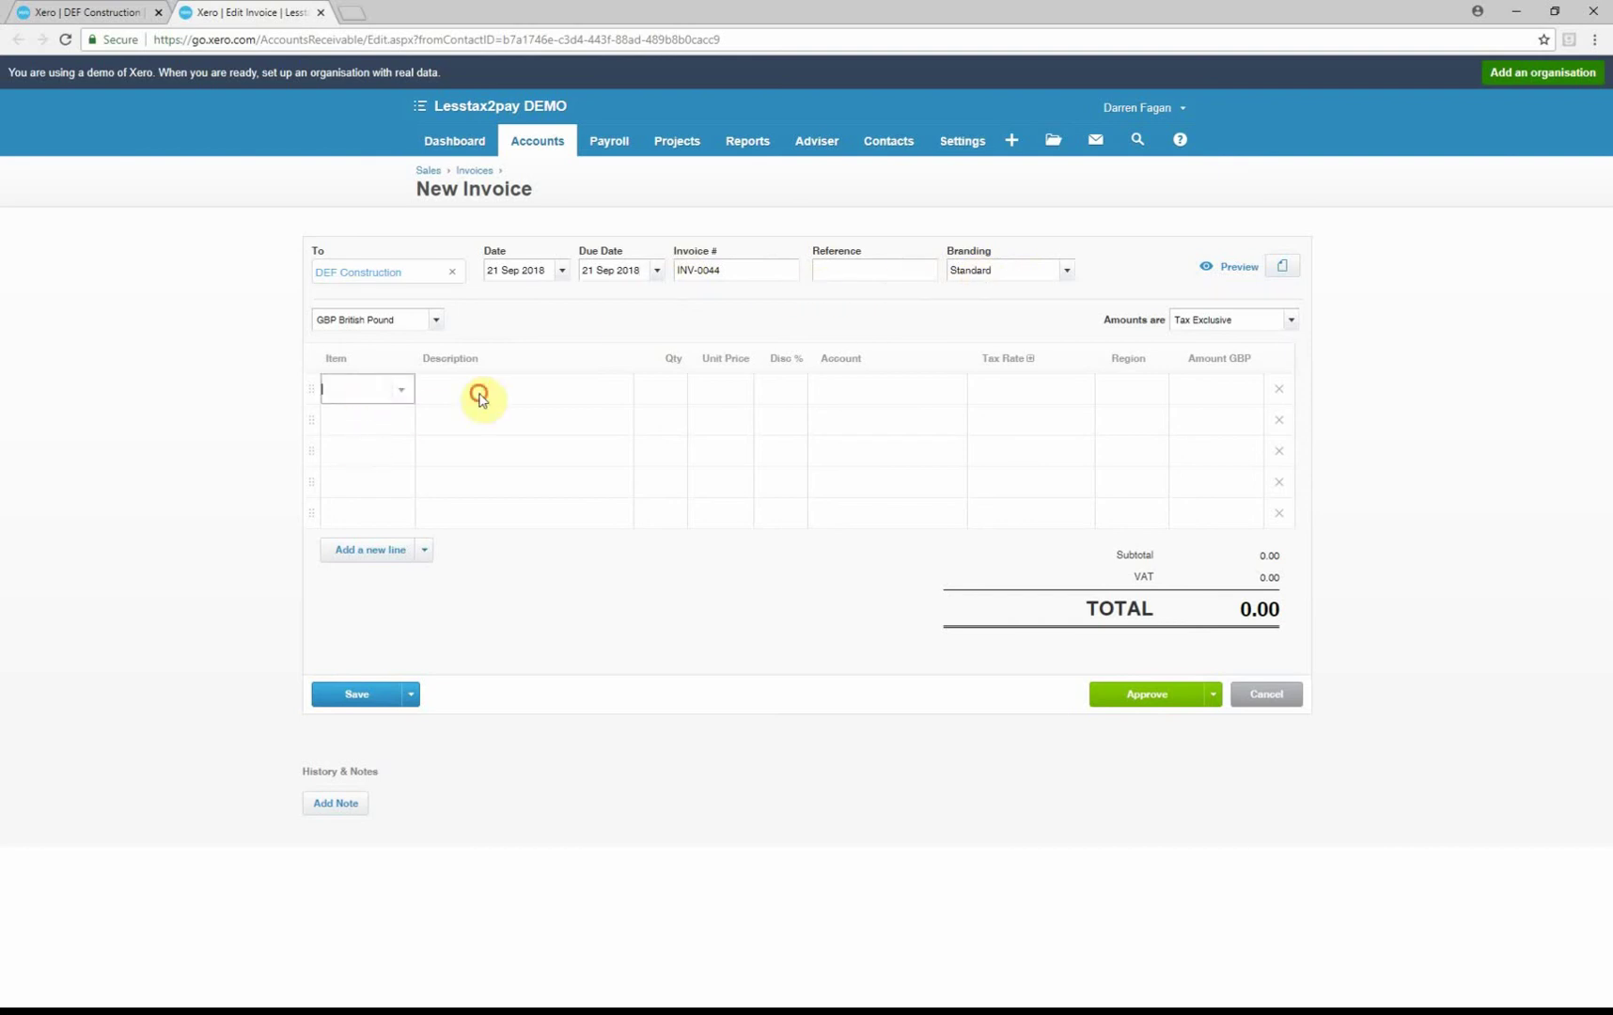
left_click(479, 397)
Enter line '5 days labour', quantity 5 at unit price 200.00
type("5")
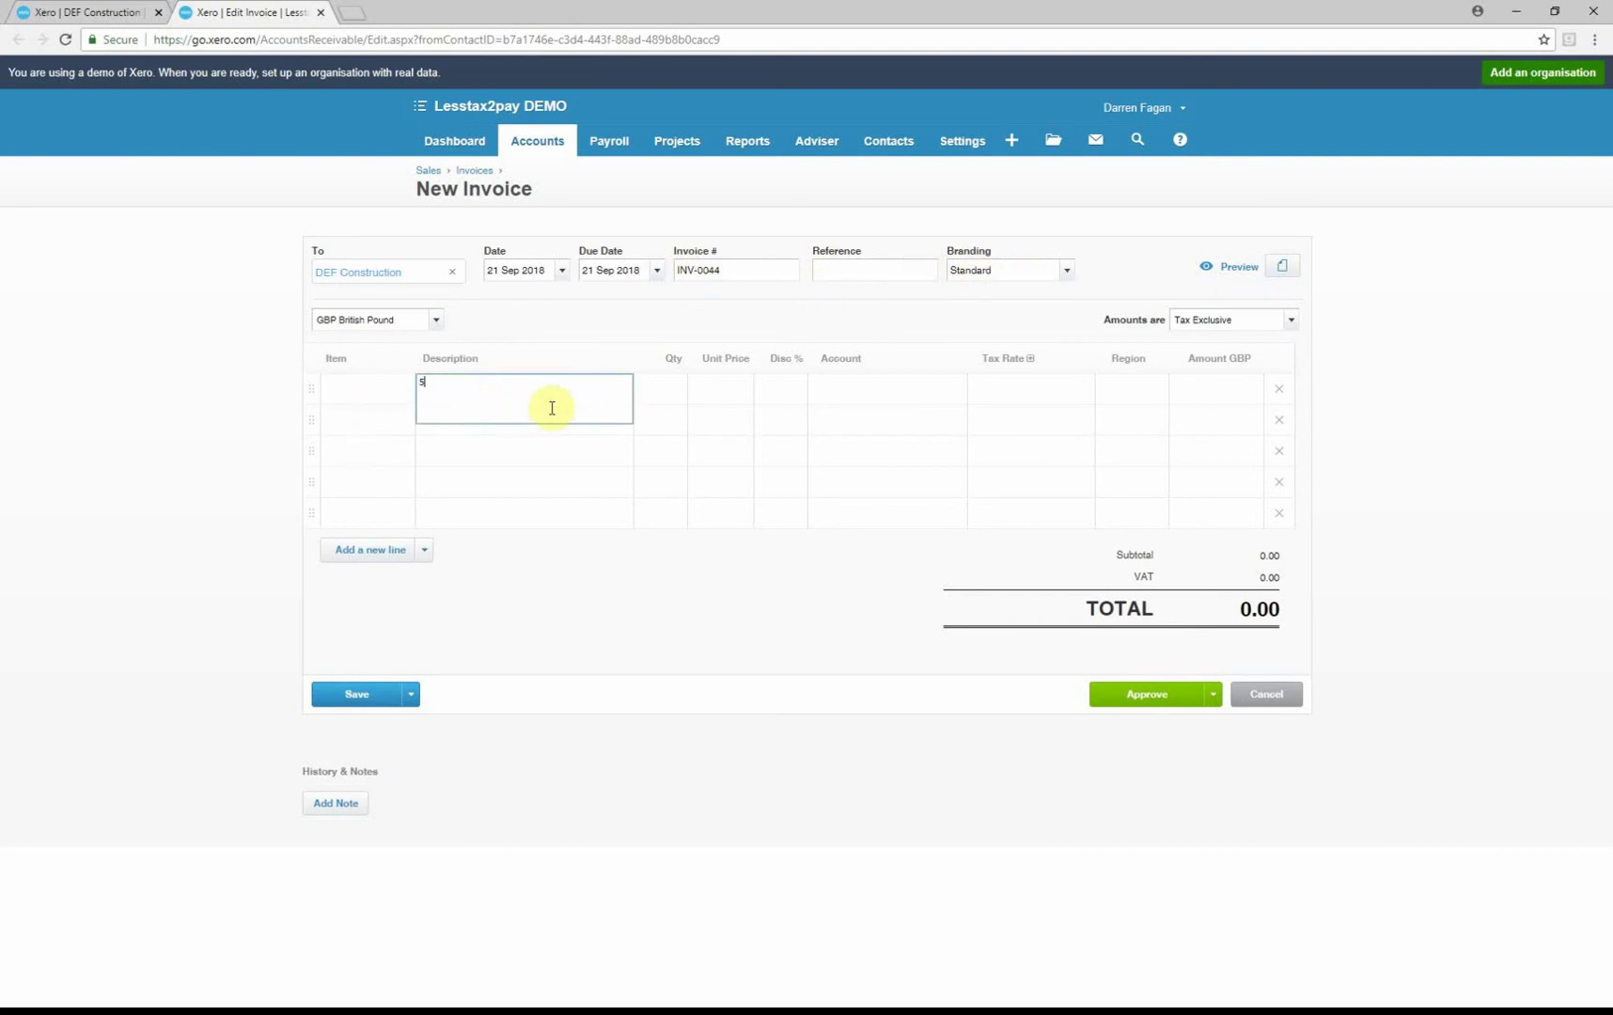
type(" days labour")
key("Tab")
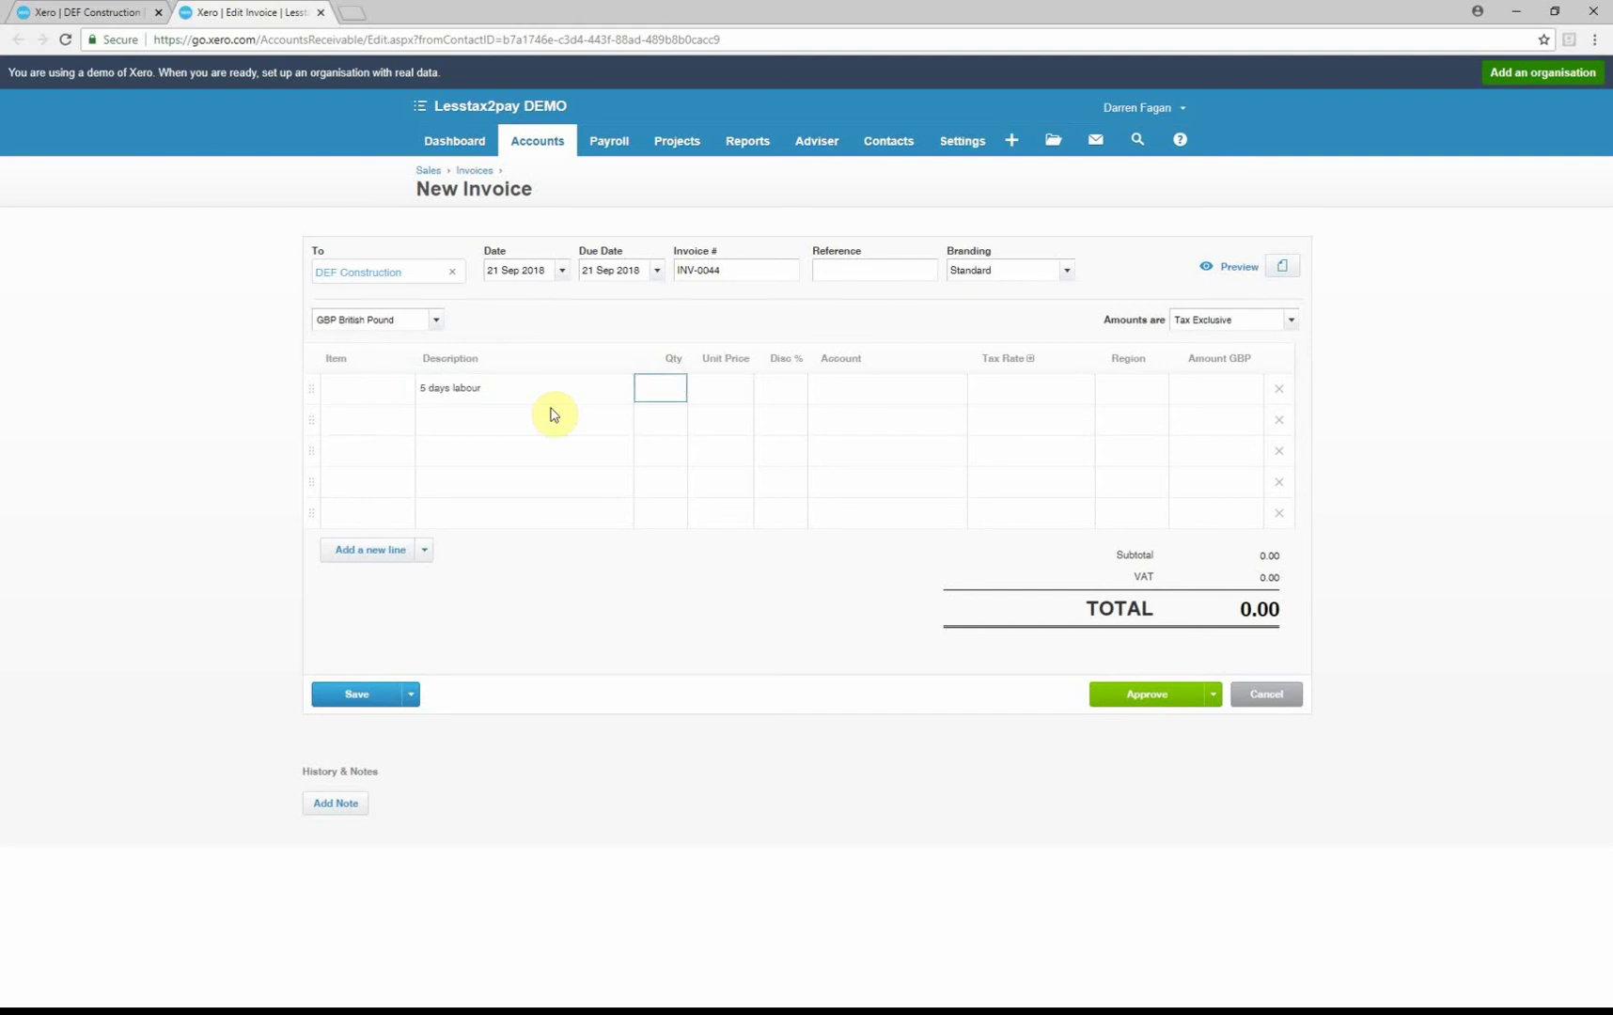
type("5")
key("Tab")
type("200")
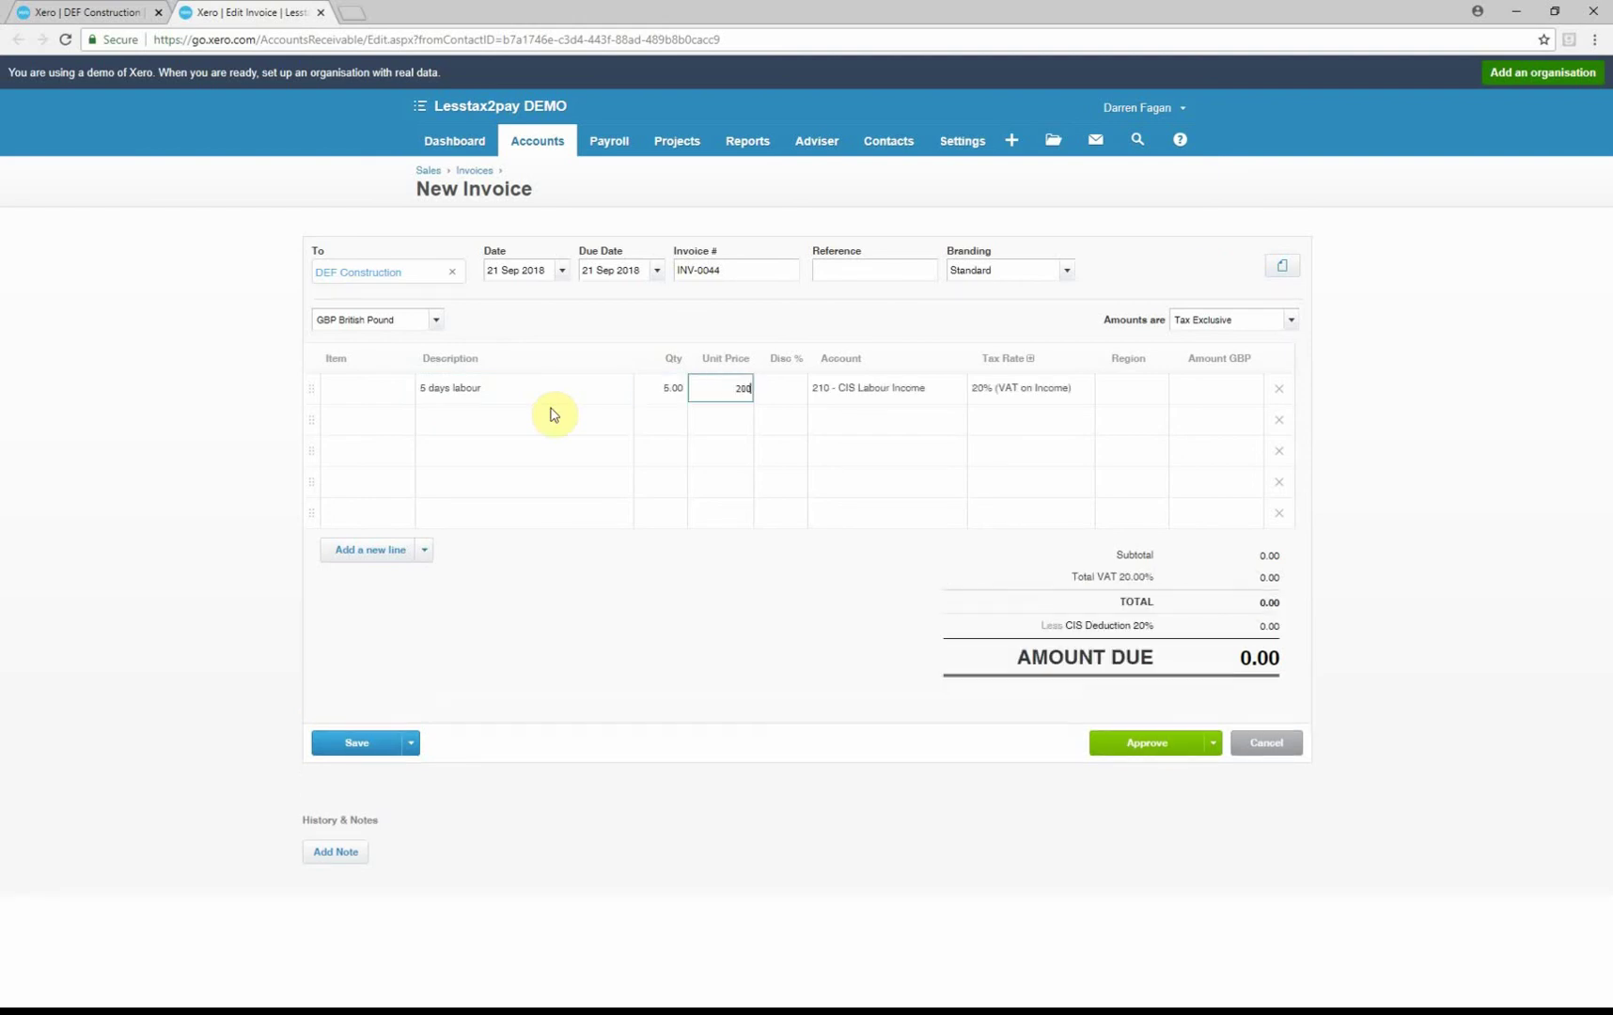
key("Tab")
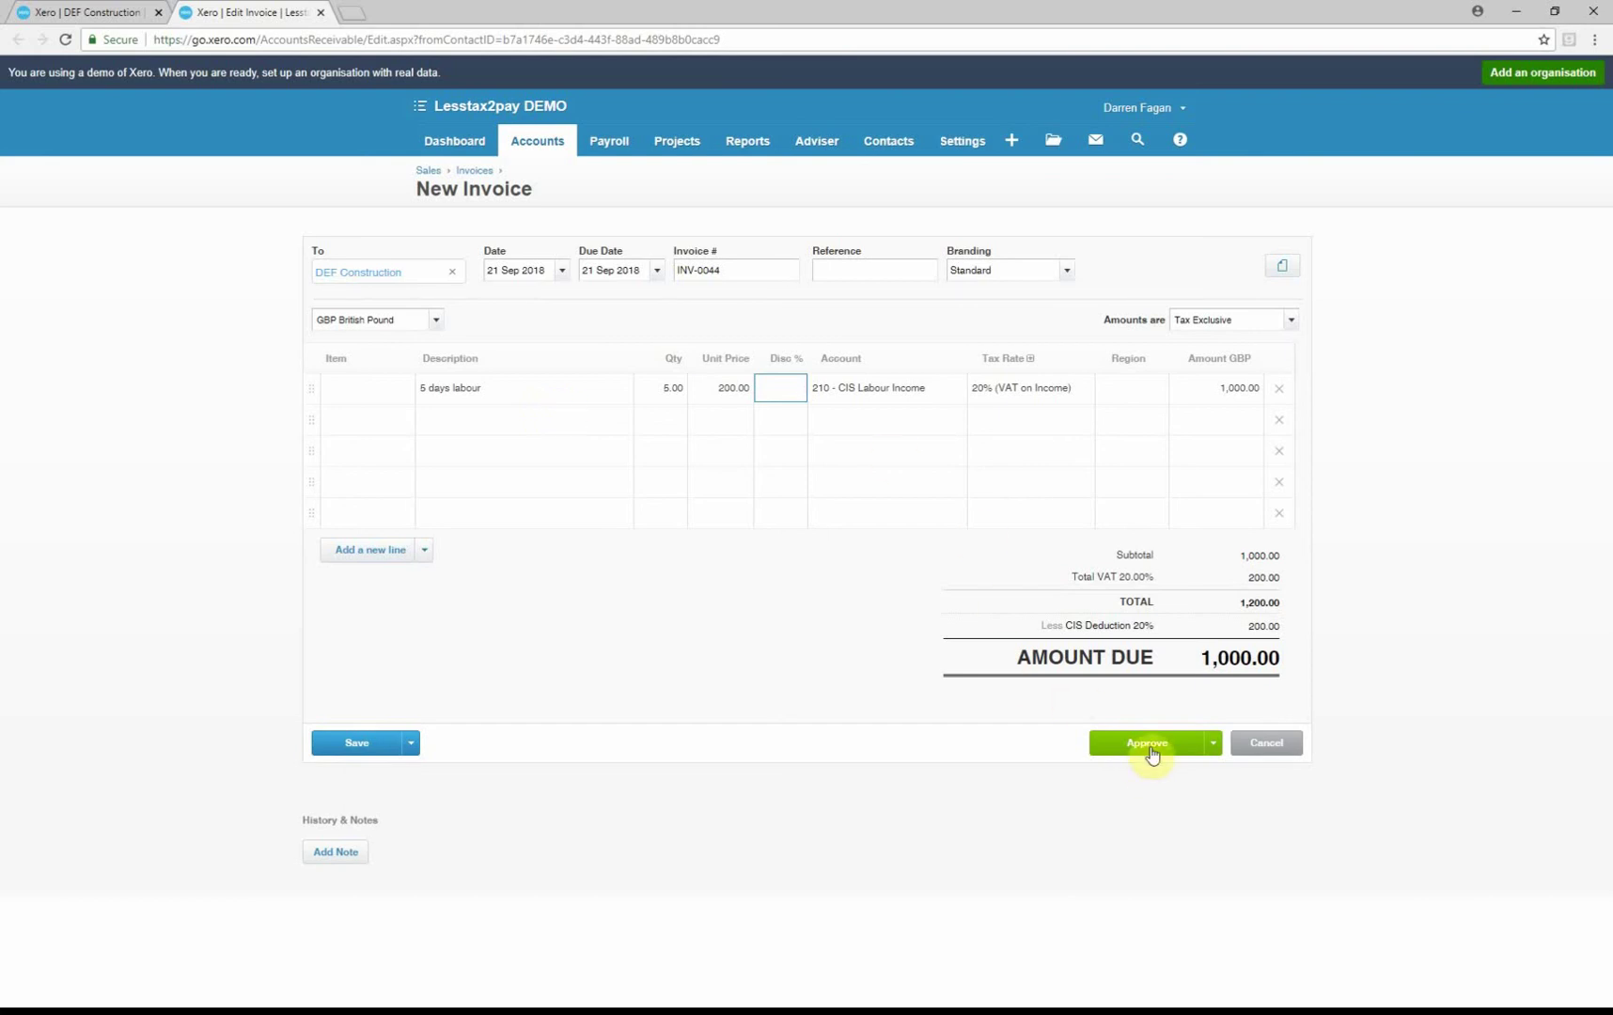
Approve invoice INV-0044 and return to the Dashboard
left_click(1149, 745)
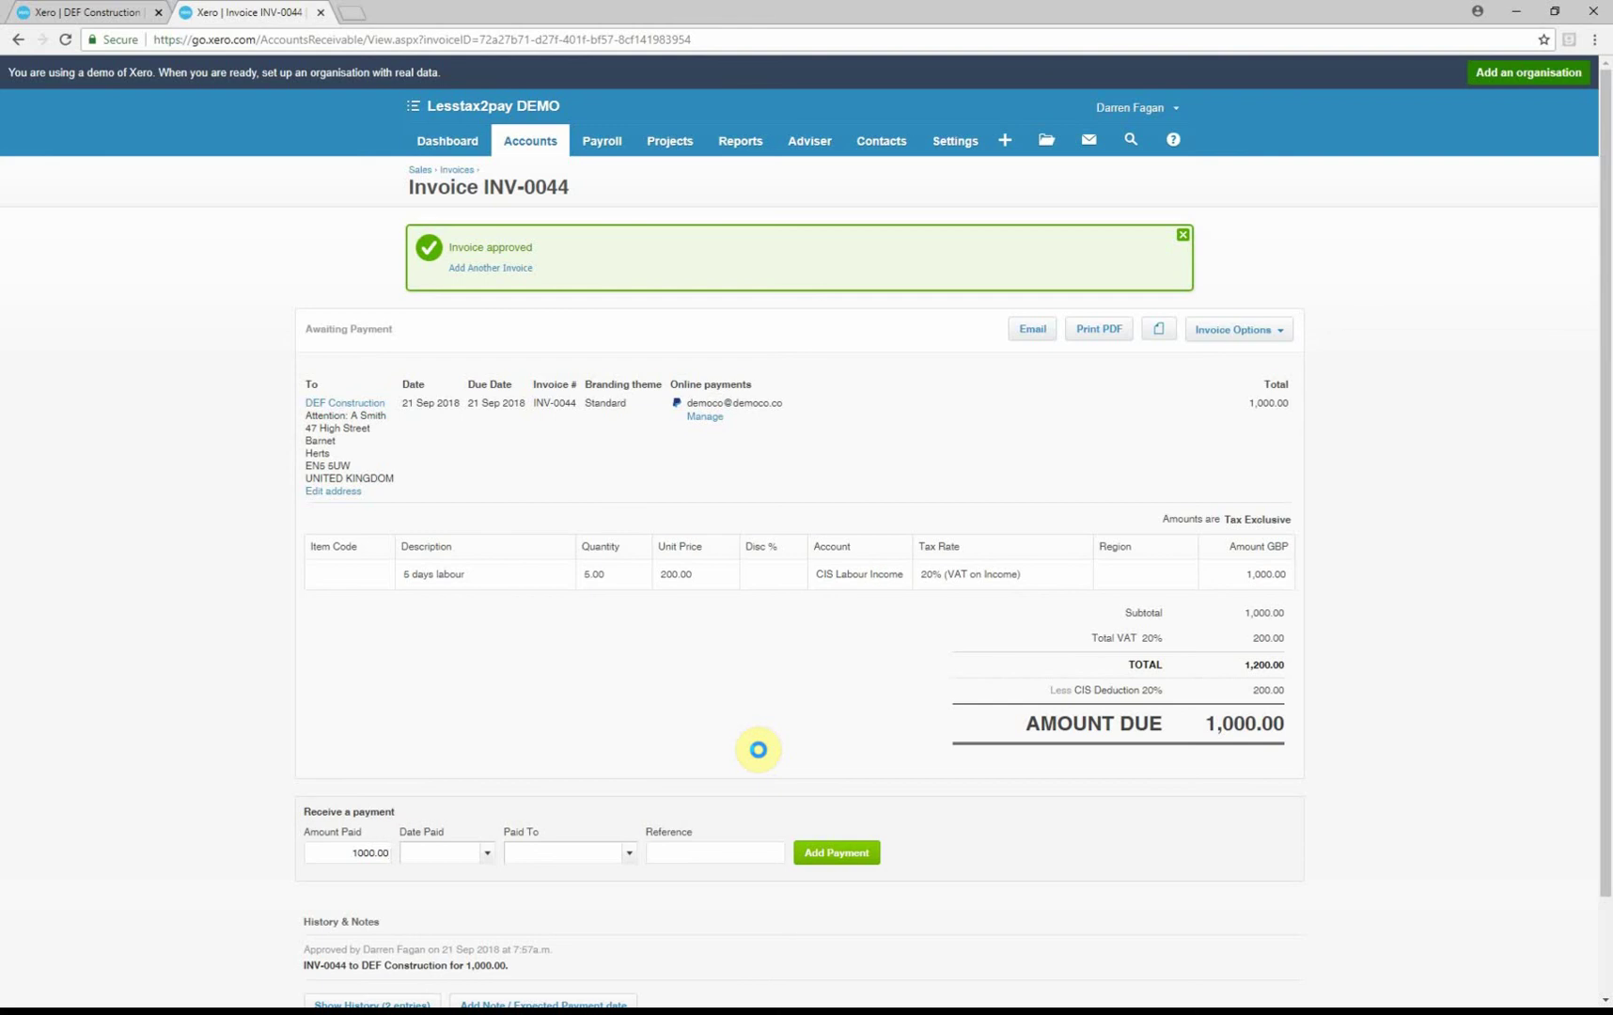
left_click(427, 150)
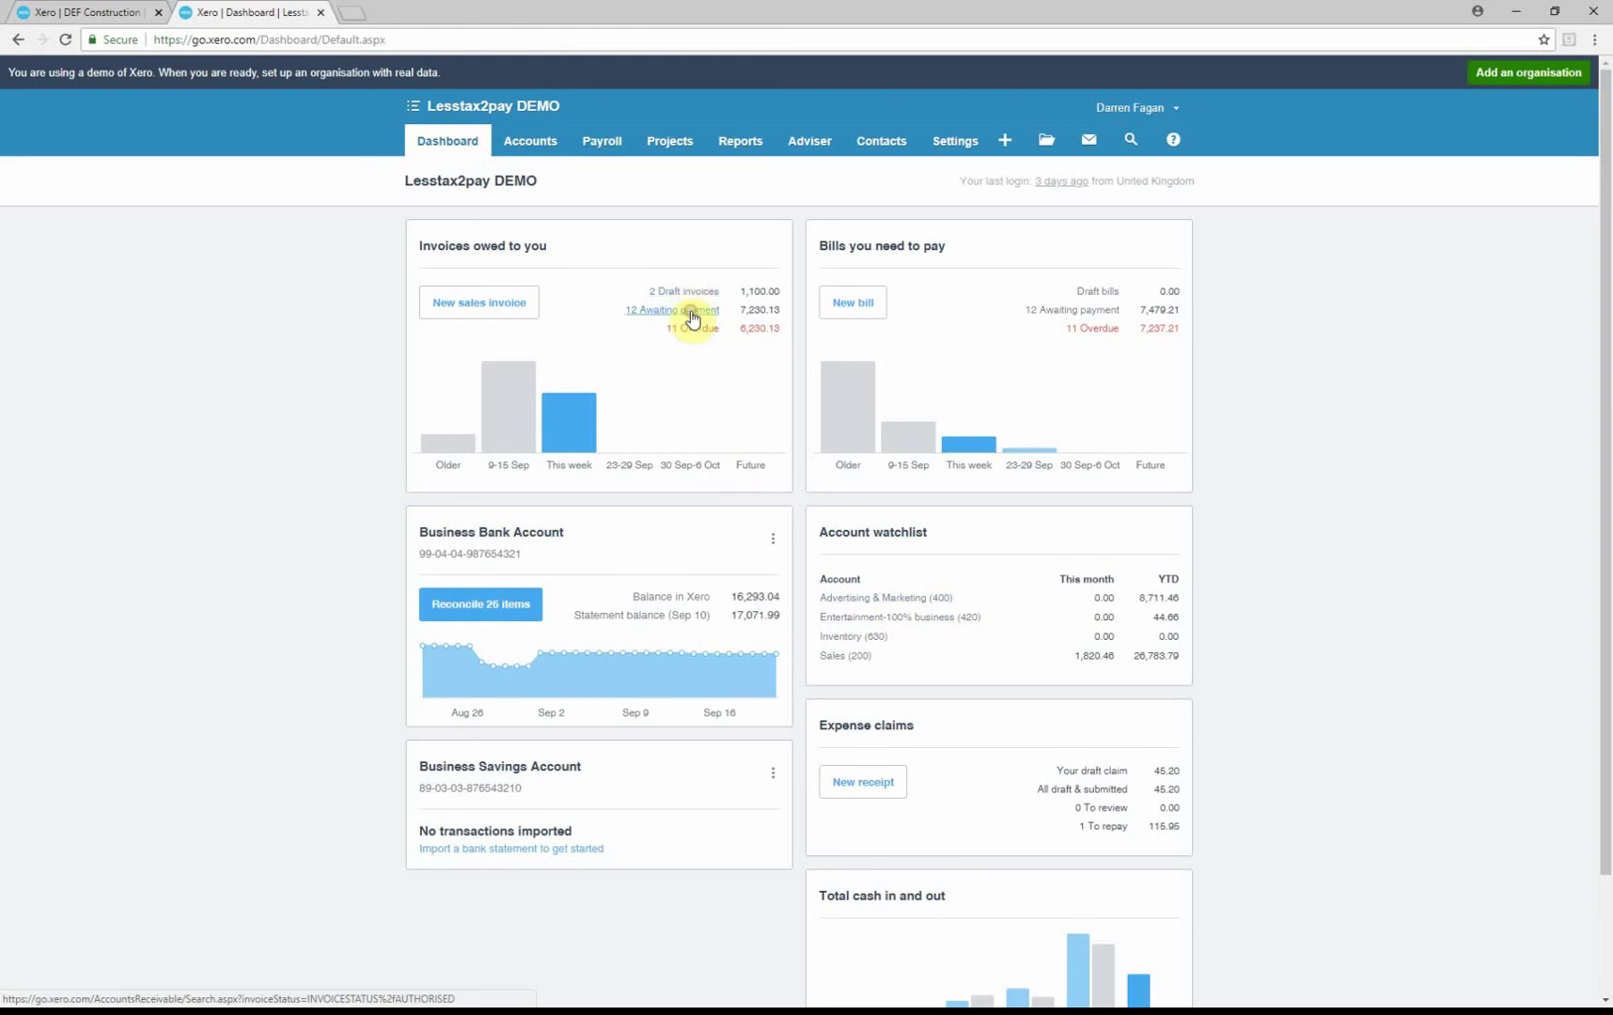
Open the 12 invoices awaiting payment from the Invoices owed to you panel
left_click(693, 313)
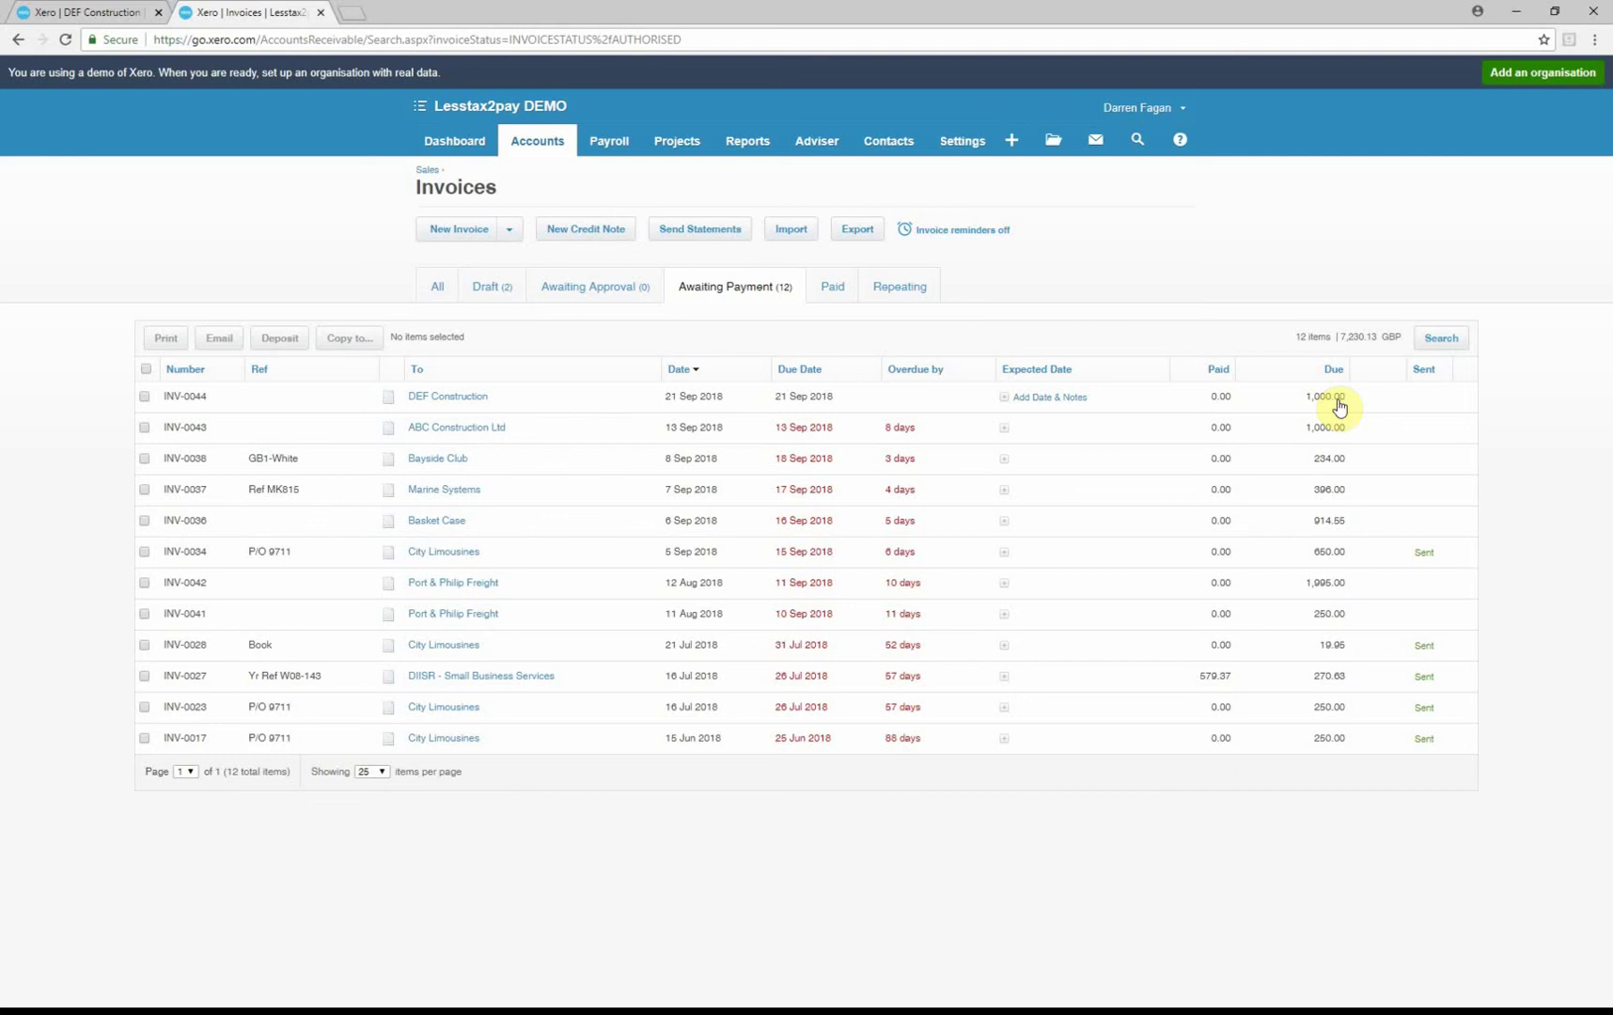
Go back to the Dashboard
left_click(439, 147)
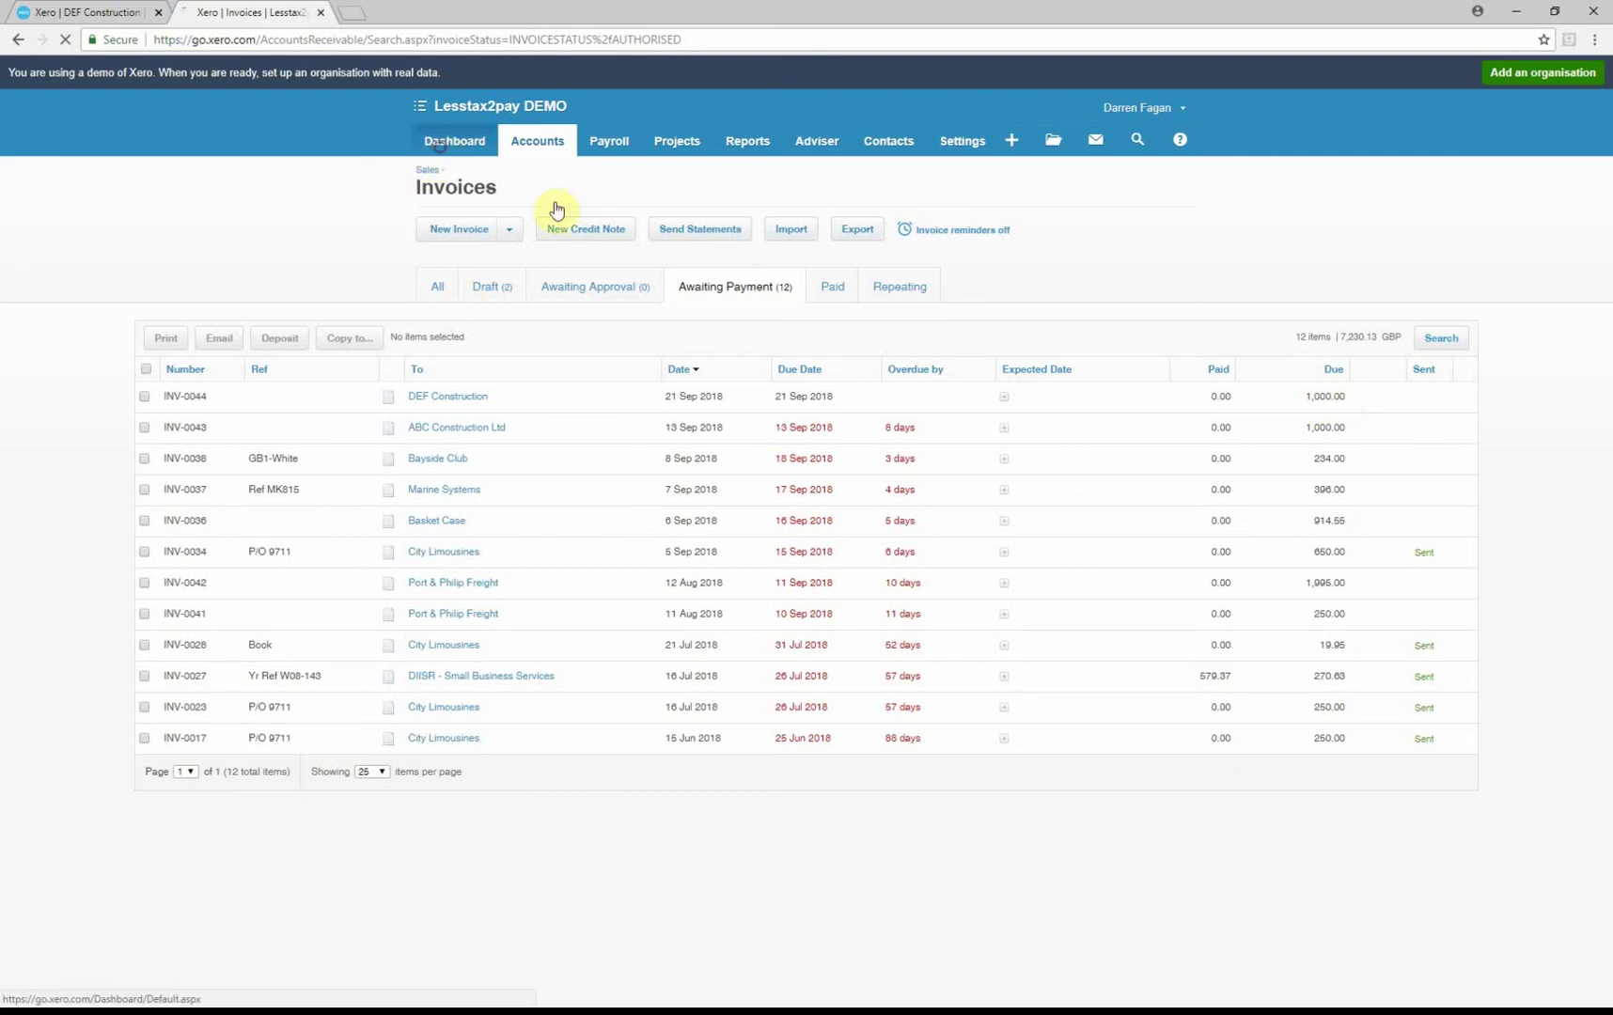